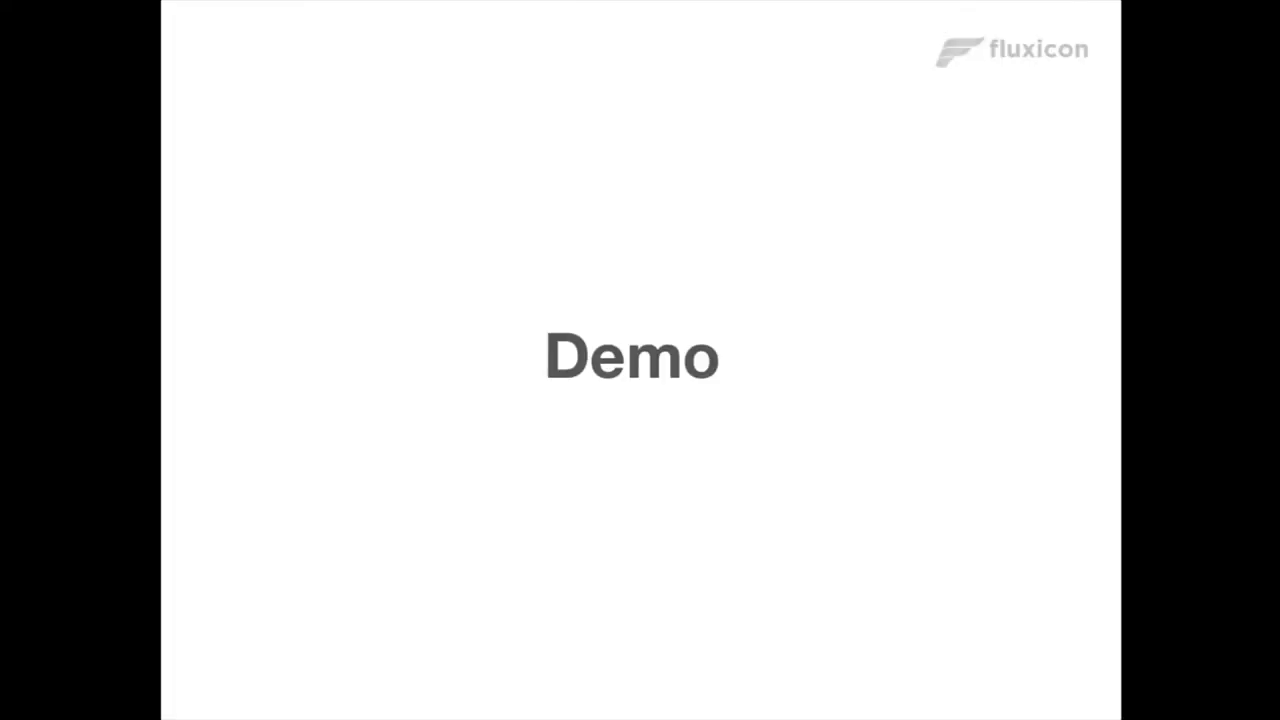
# Step: Leave the Keynote slideshow and switch to the PurchasingExample.xlsx workbook in Excel
pyautogui.press('Escape')
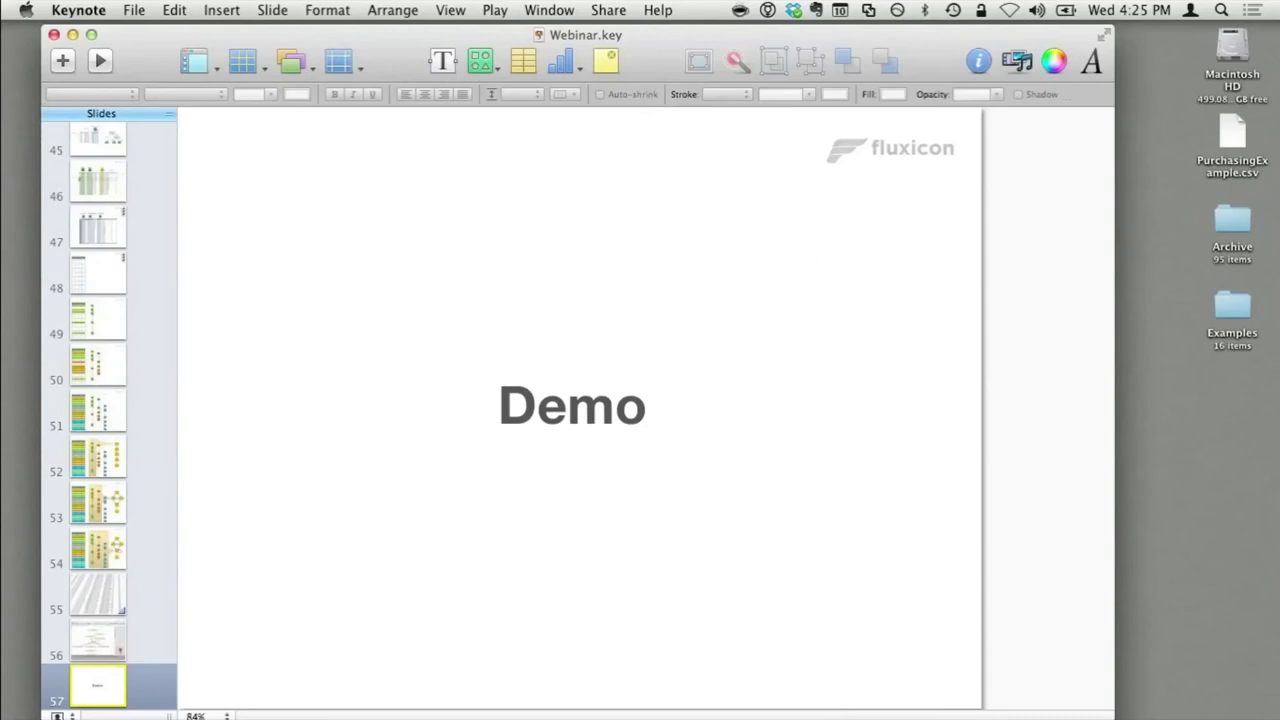
pyautogui.click(72, 35)
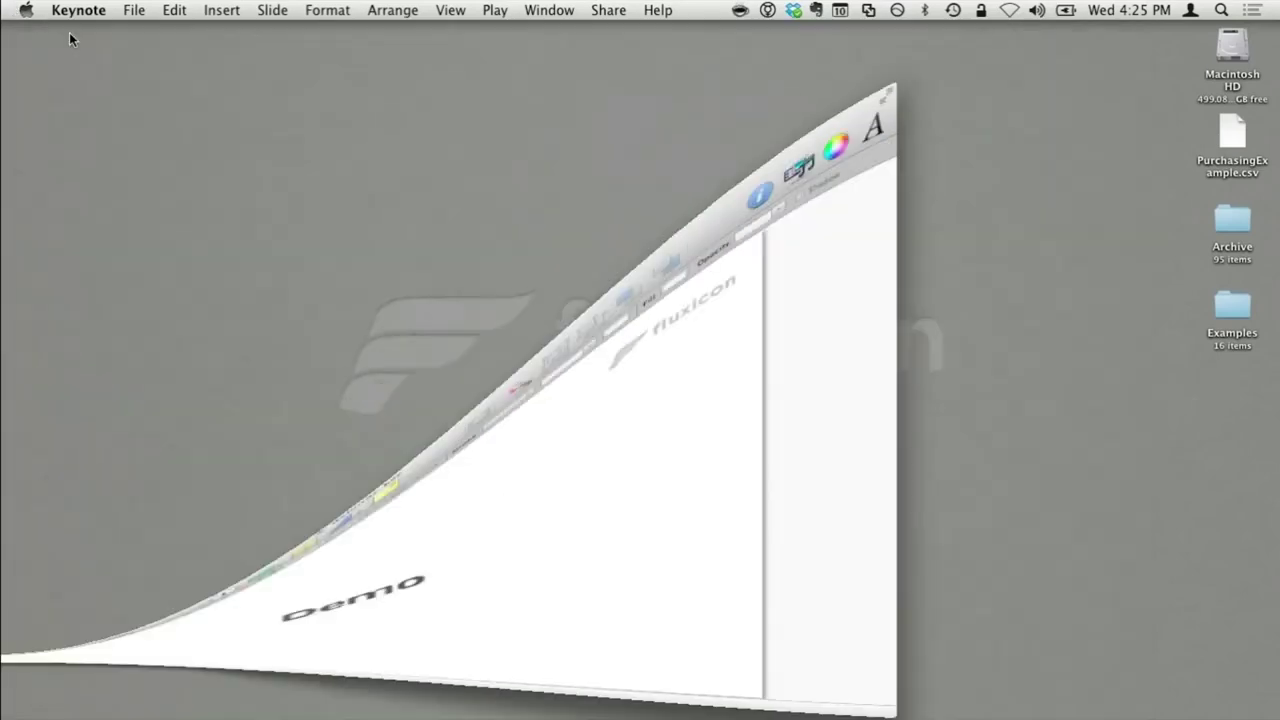
pyautogui.moveTo(3, 659)
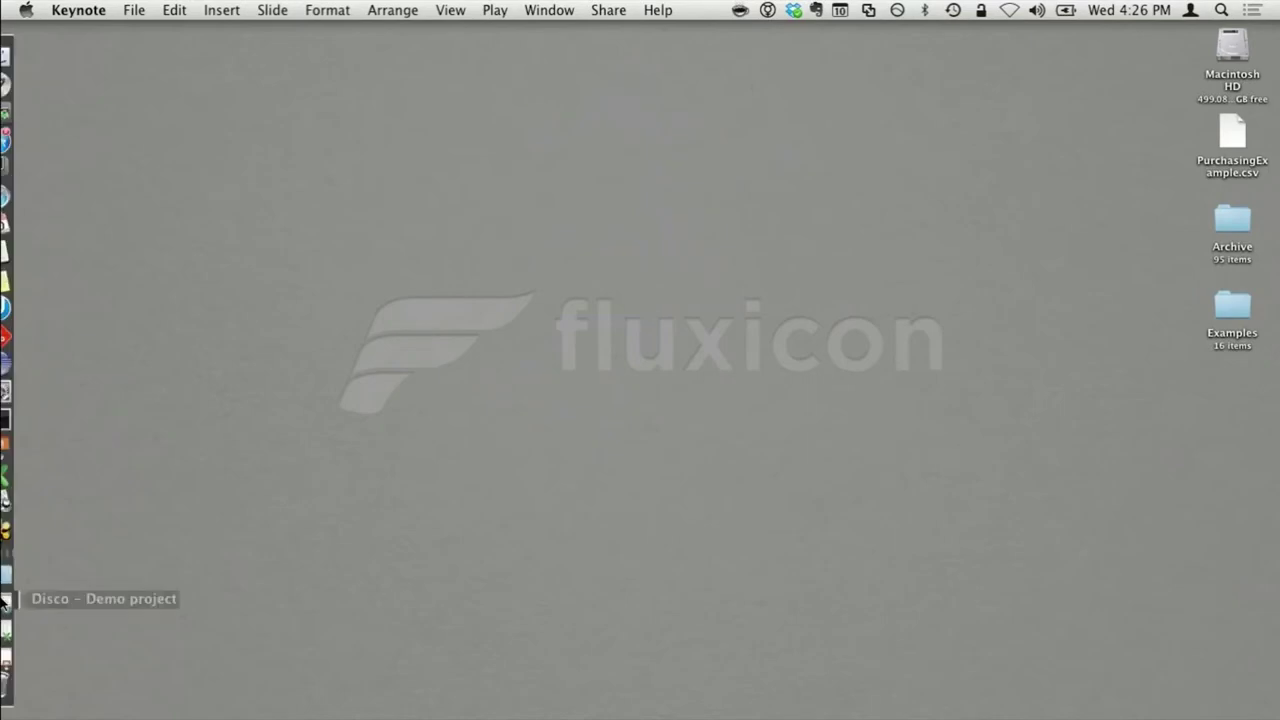
pyautogui.click(8, 629)
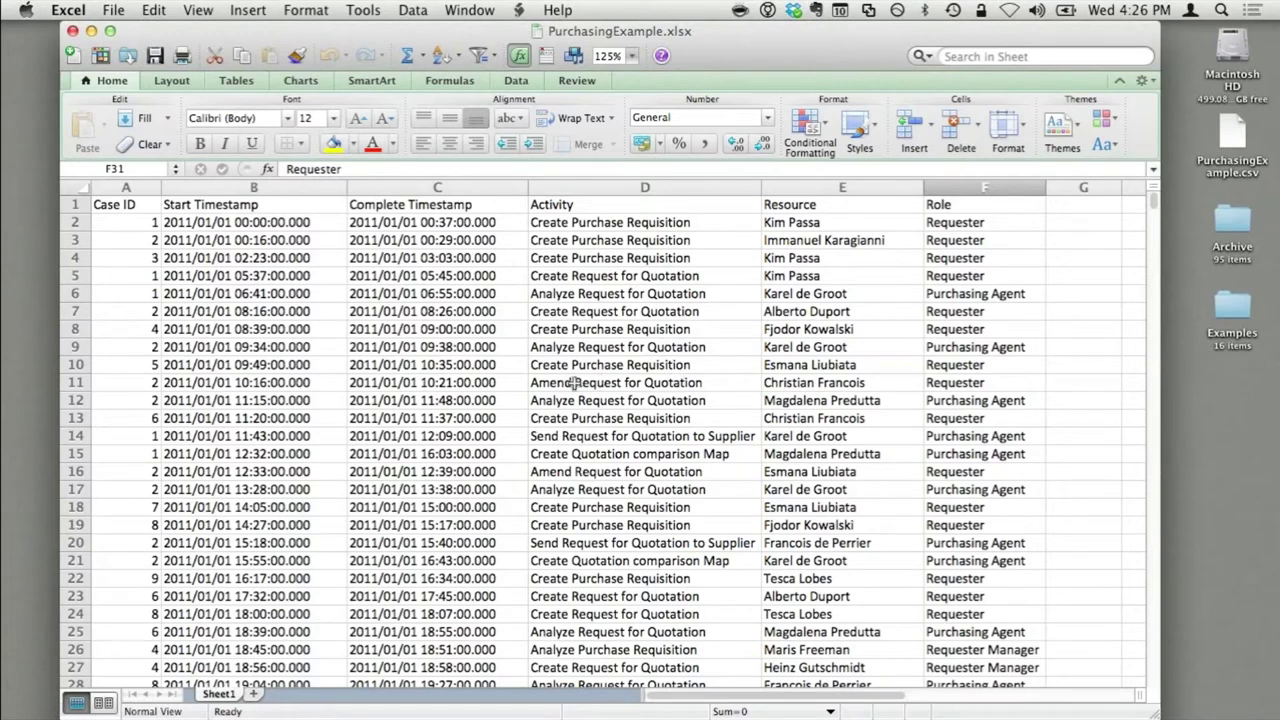
# Step: Examine event rows 10 and 11 and the Case ID, Activity, Start Timestamp, Complete Timestamp, Resource and Role columns
pyautogui.click(68, 365)
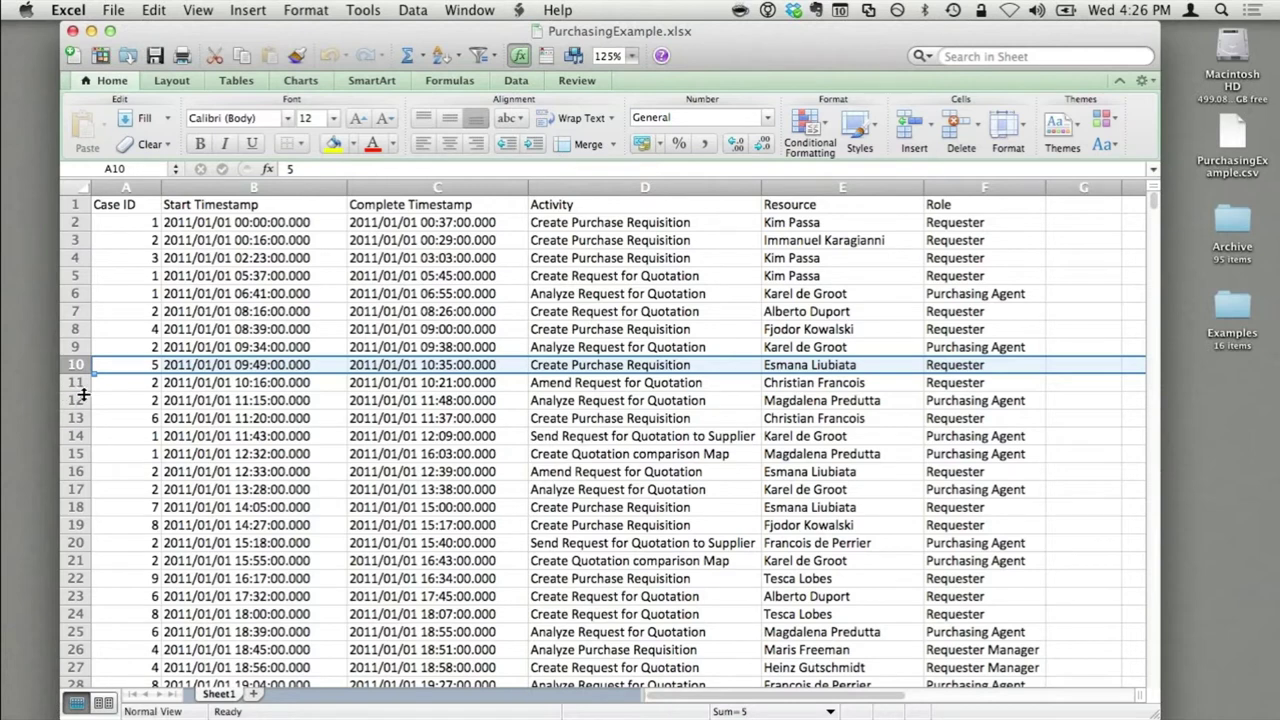
pyautogui.click(76, 382)
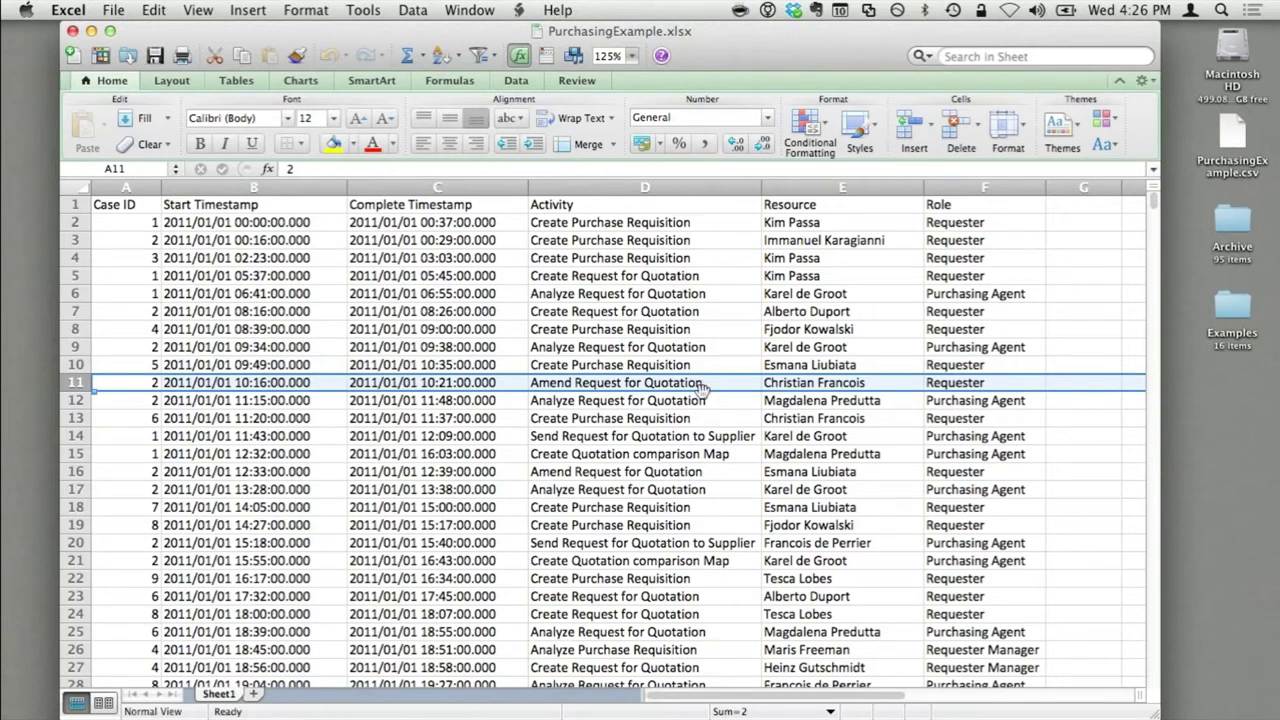
pyautogui.click(139, 187)
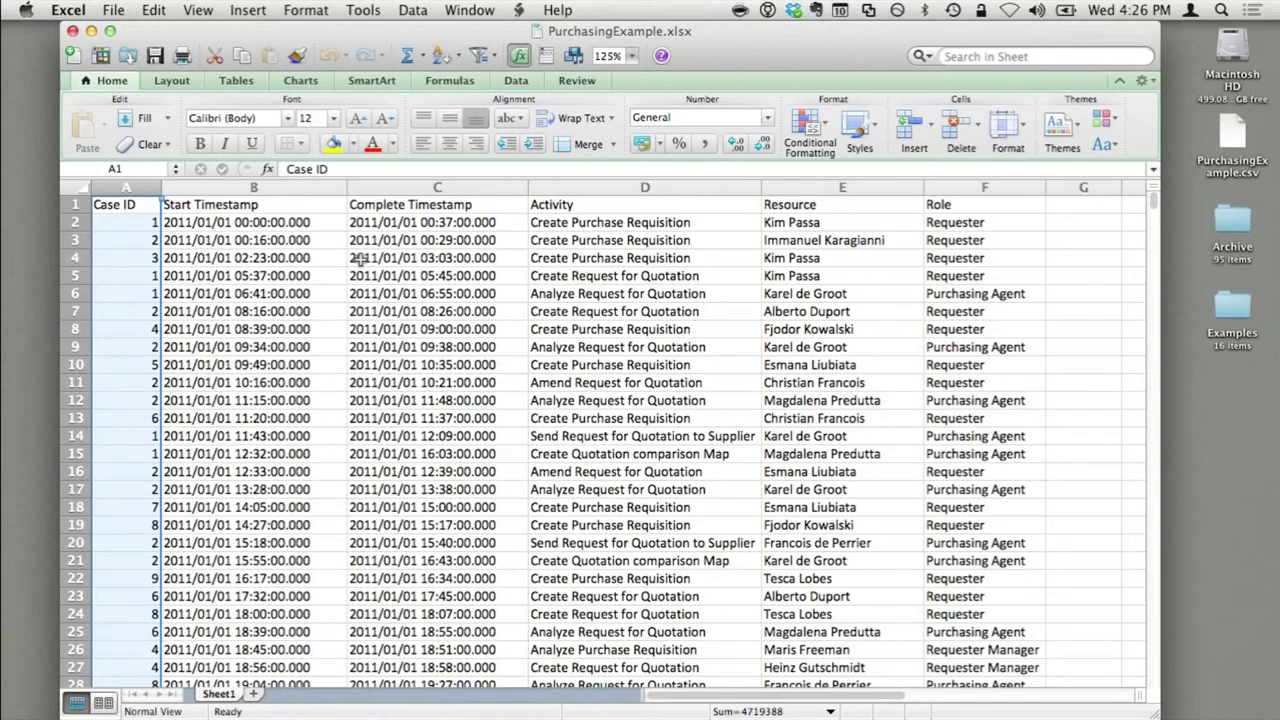
pyautogui.click(558, 186)
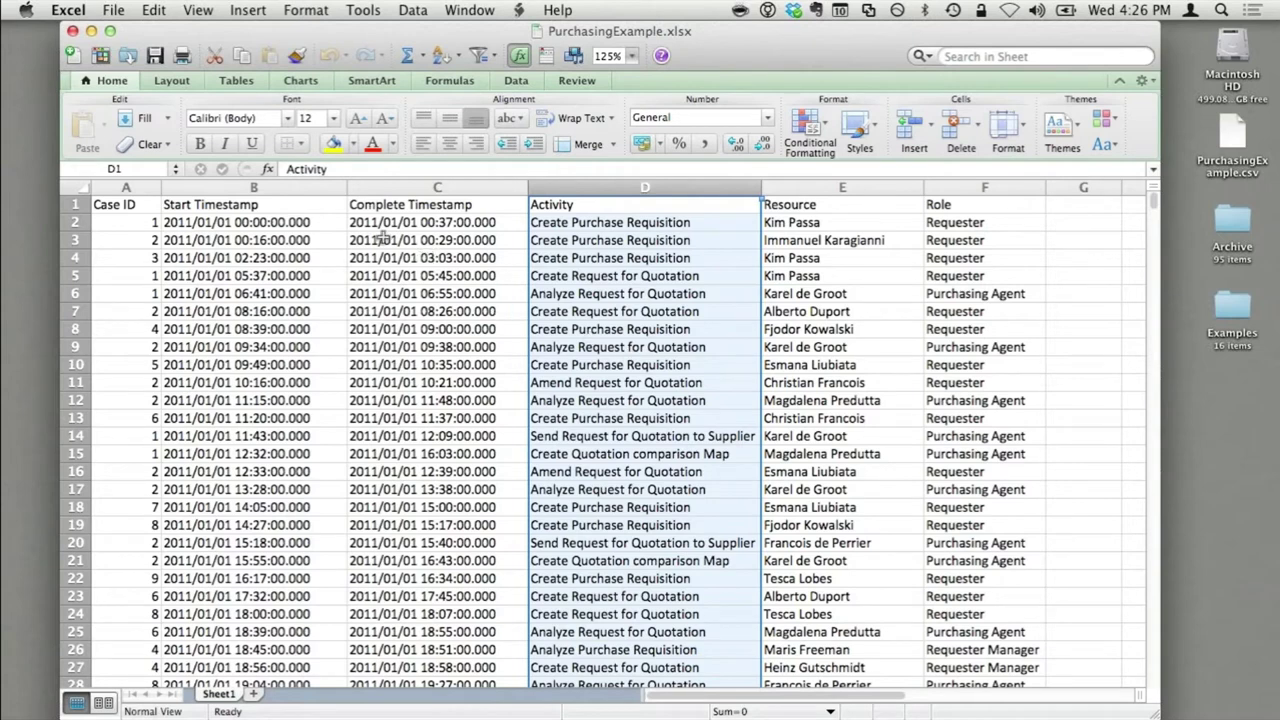
pyautogui.click(297, 189)
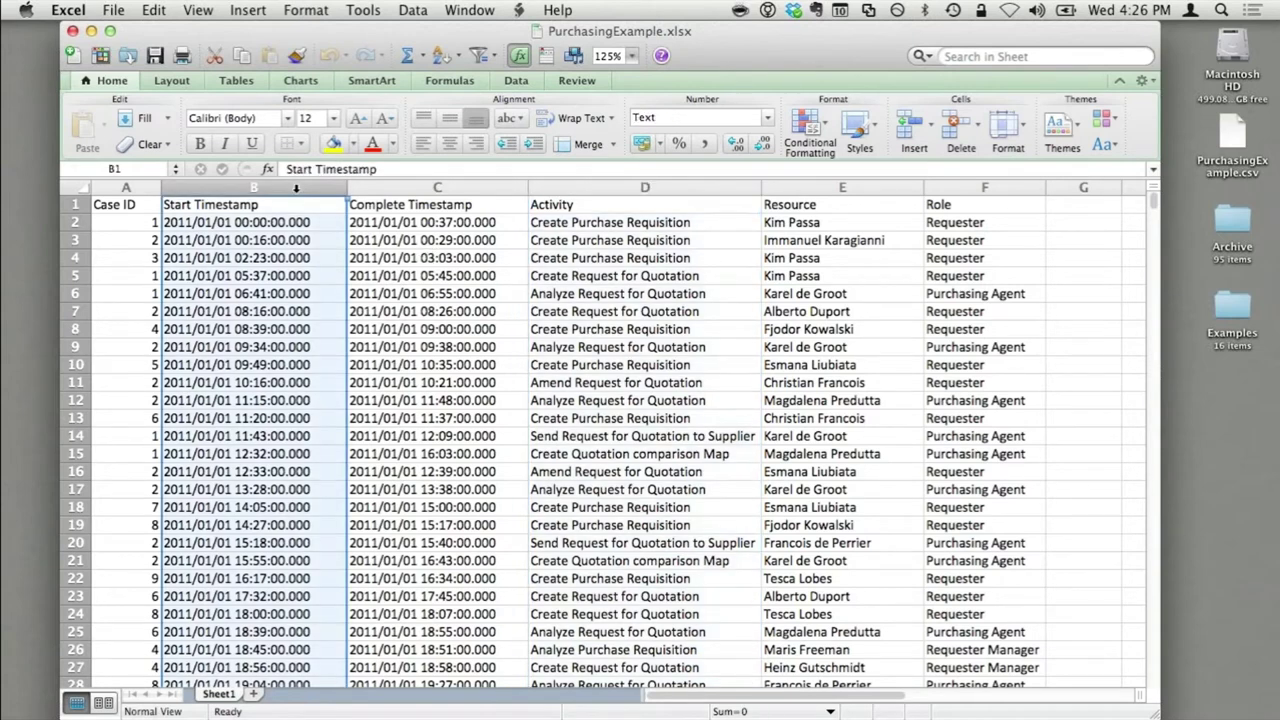
pyautogui.click(435, 188)
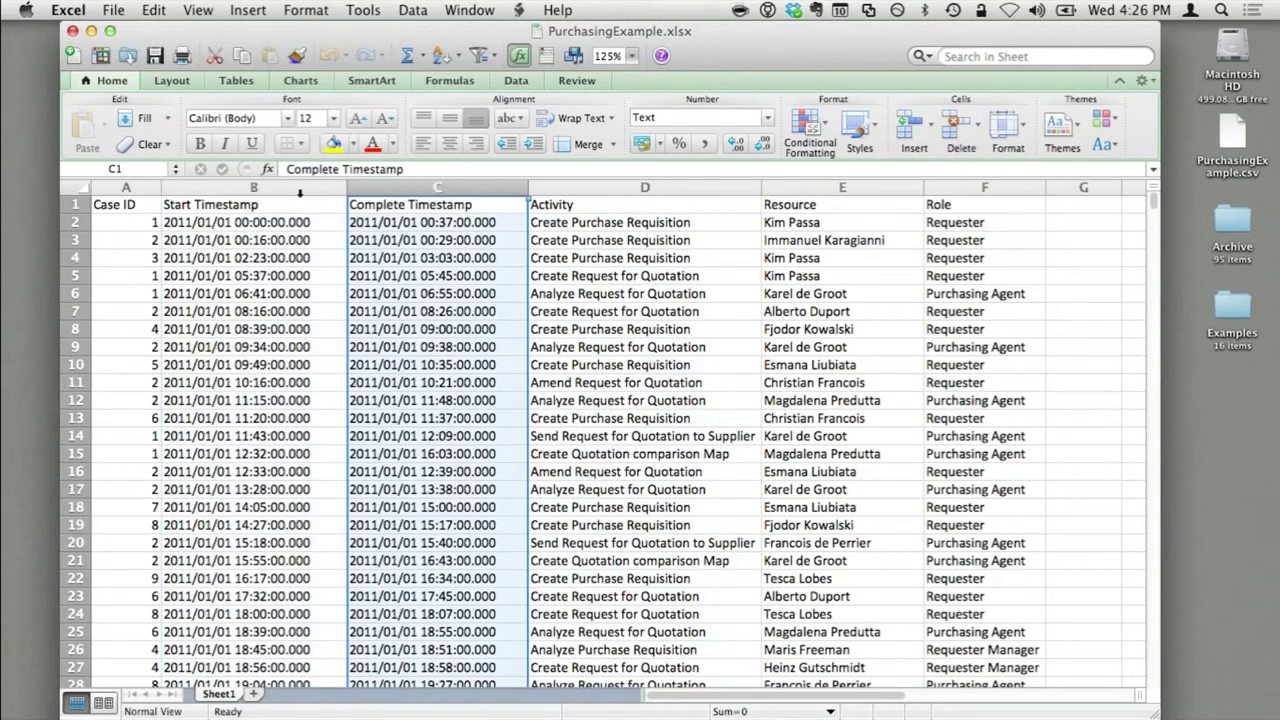
pyautogui.click(610, 226)
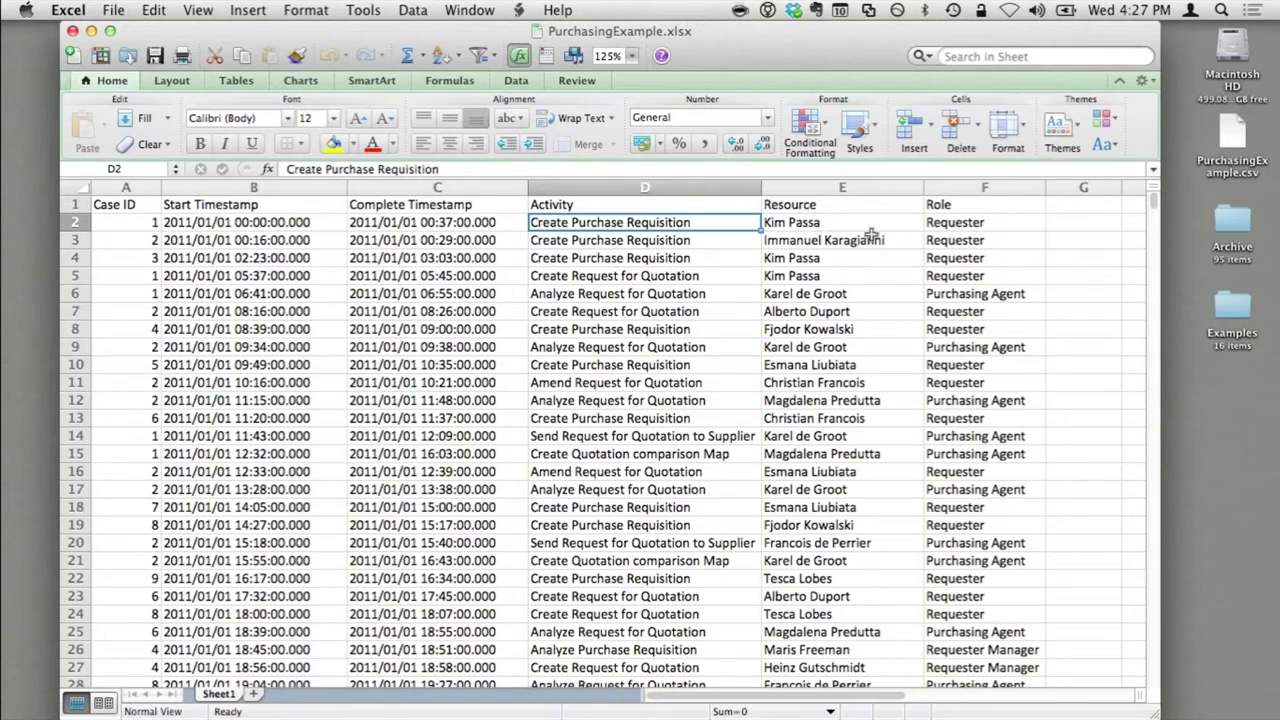
pyautogui.click(882, 189)
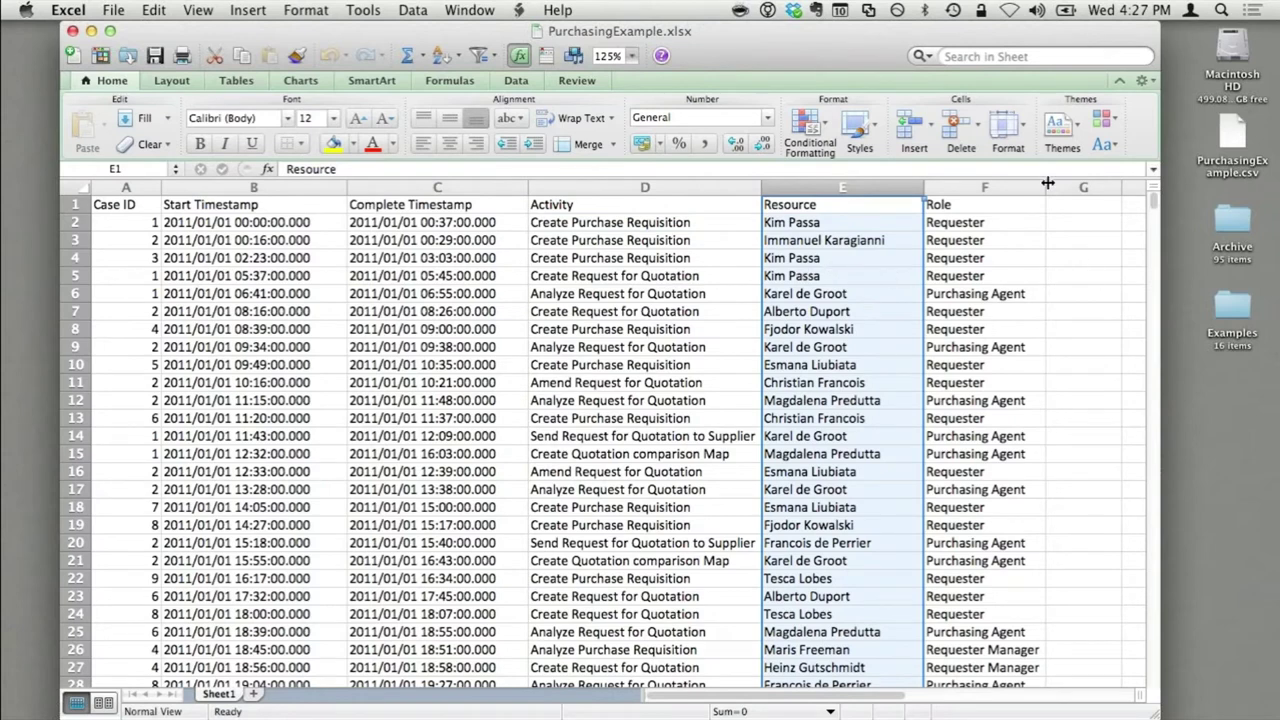
pyautogui.click(993, 188)
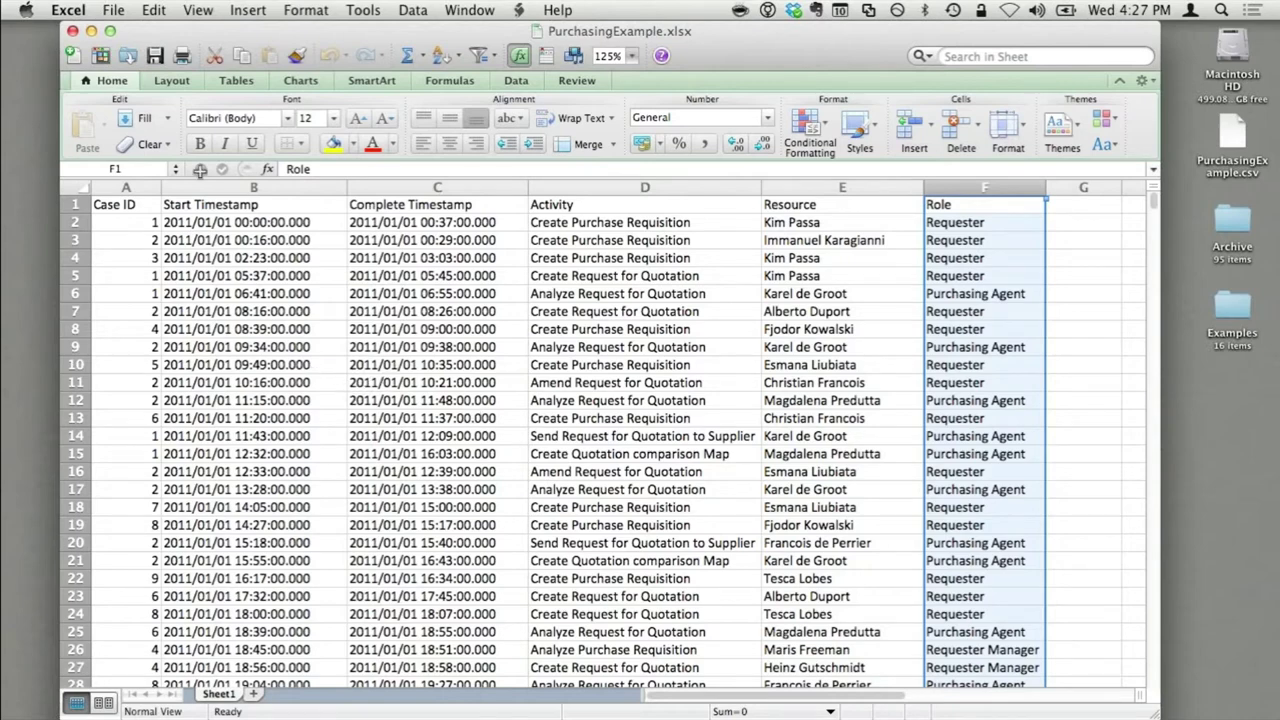
# Step: Put the workbook away, switch to Disco and open PurchasingExample.csv from the Desktop for import
pyautogui.click(73, 31)
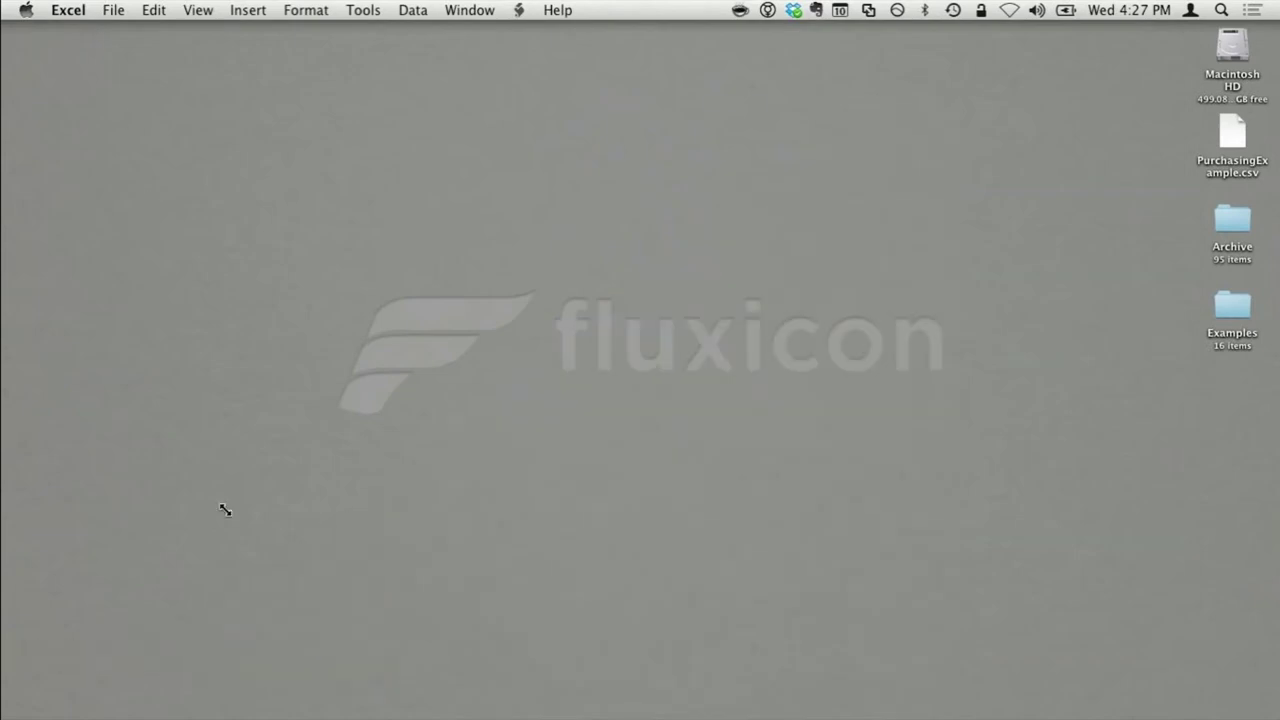
pyautogui.click(226, 515)
pyautogui.moveTo(4, 625)
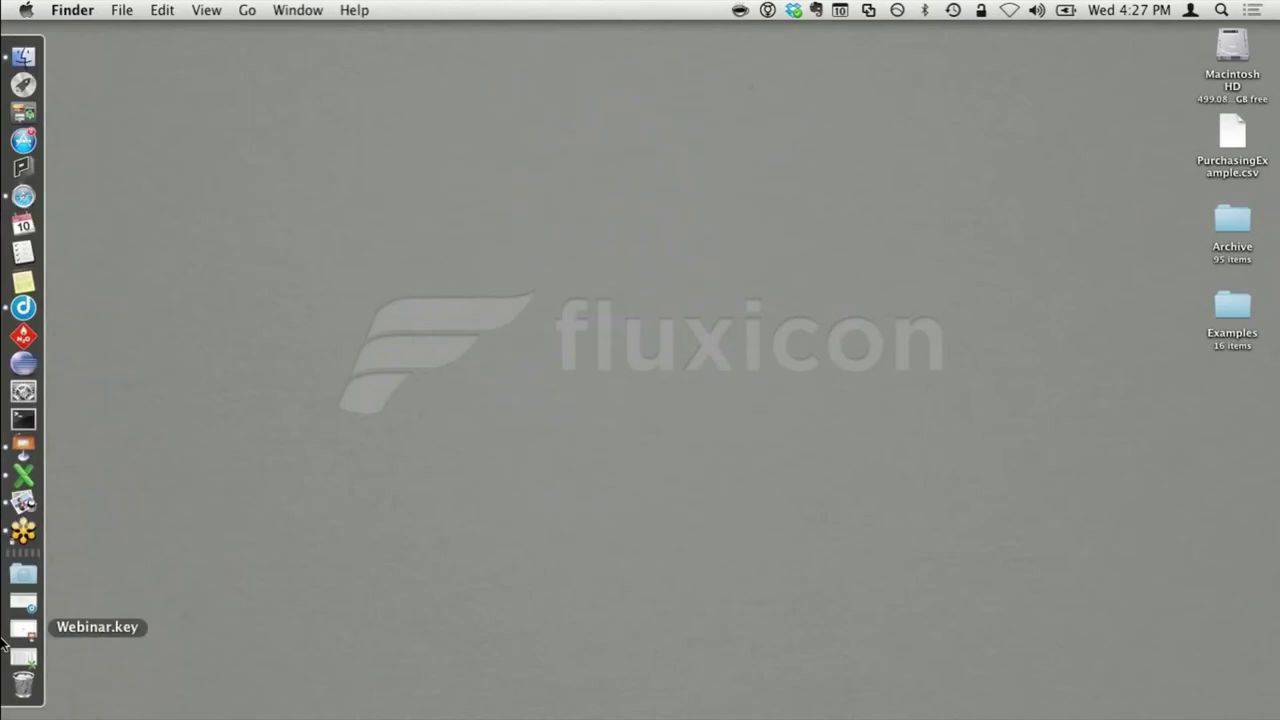
pyautogui.click(22, 604)
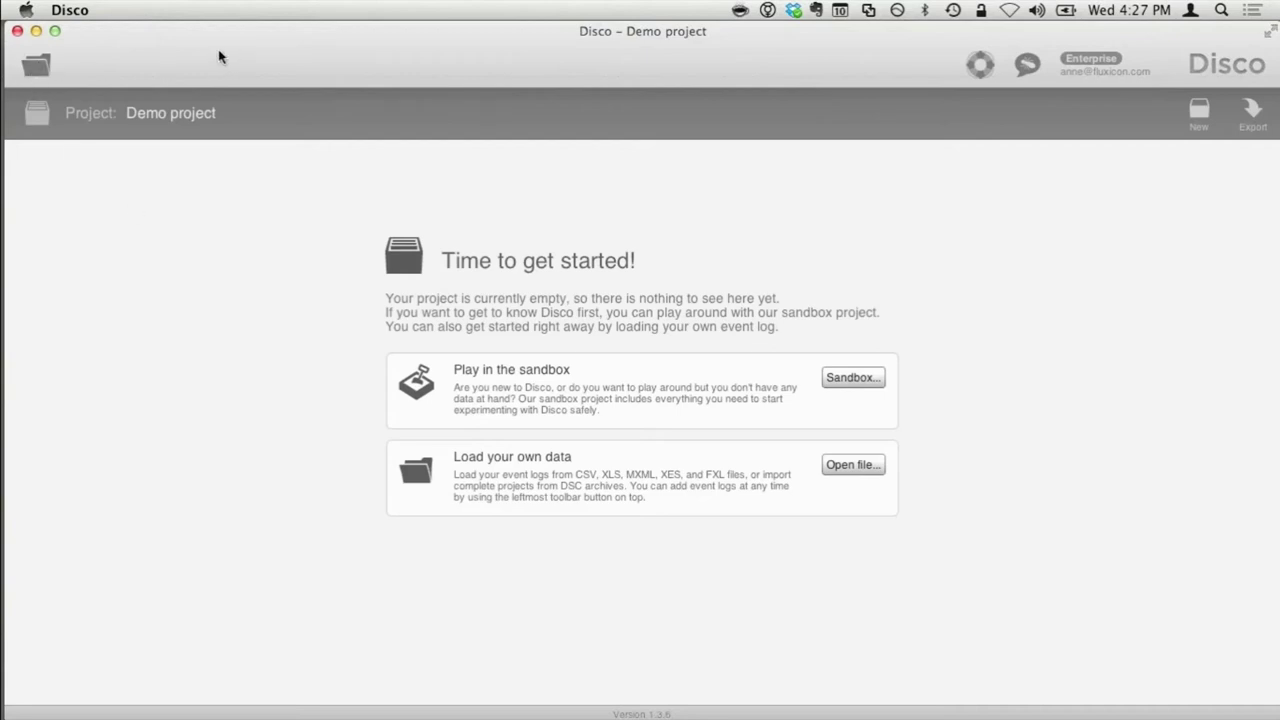
pyautogui.click(39, 60)
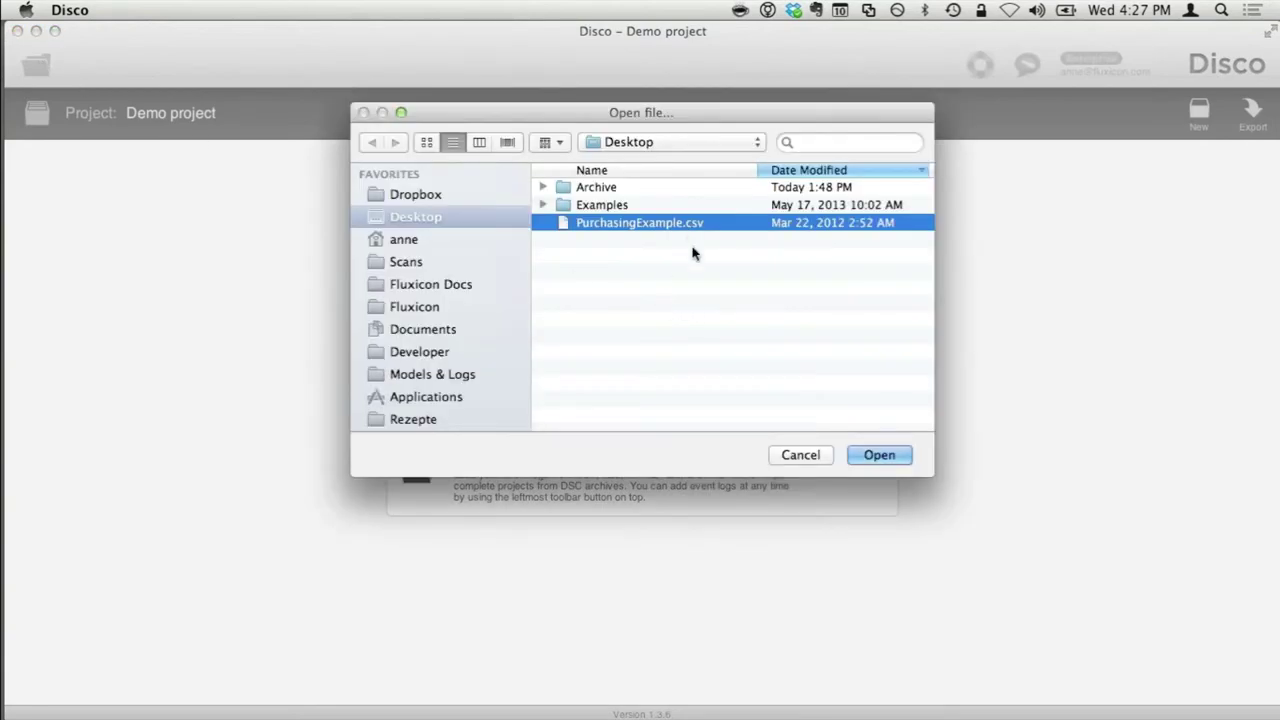
pyautogui.click(884, 457)
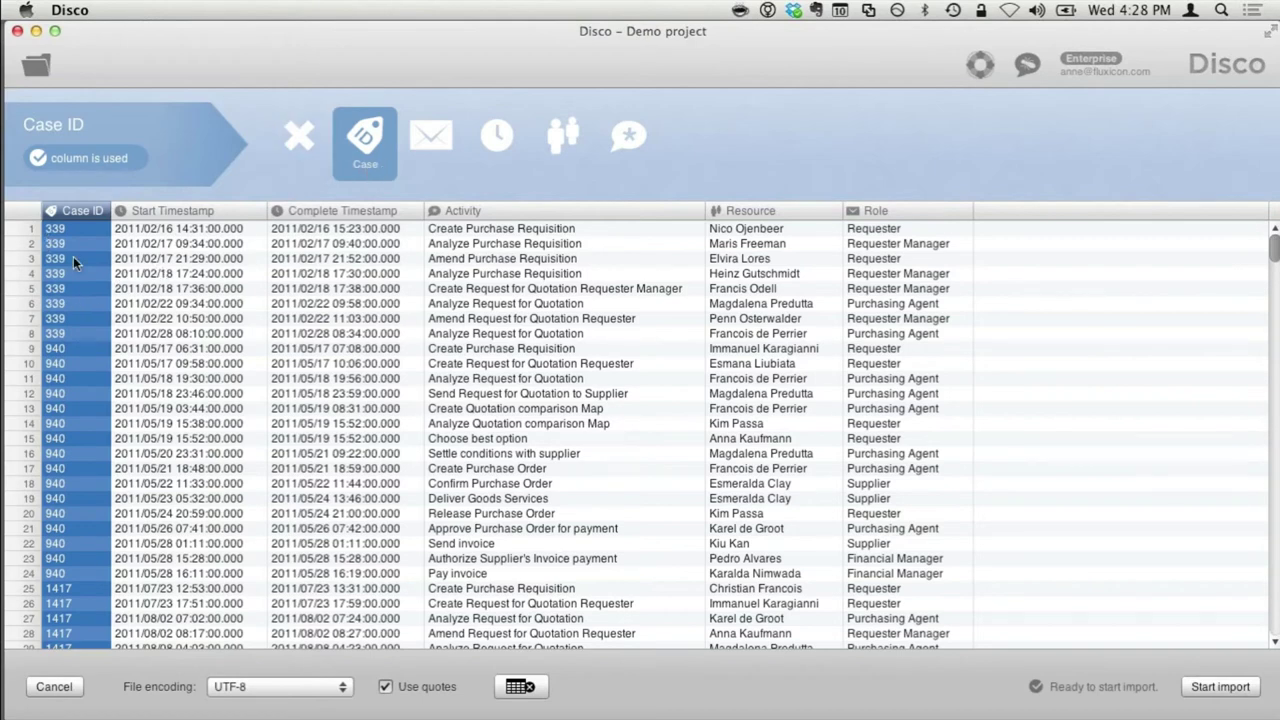
# Step: Assign the Activity column as the activity and review the Start Timestamp and Complete Timestamp column settings
pyautogui.click(516, 302)
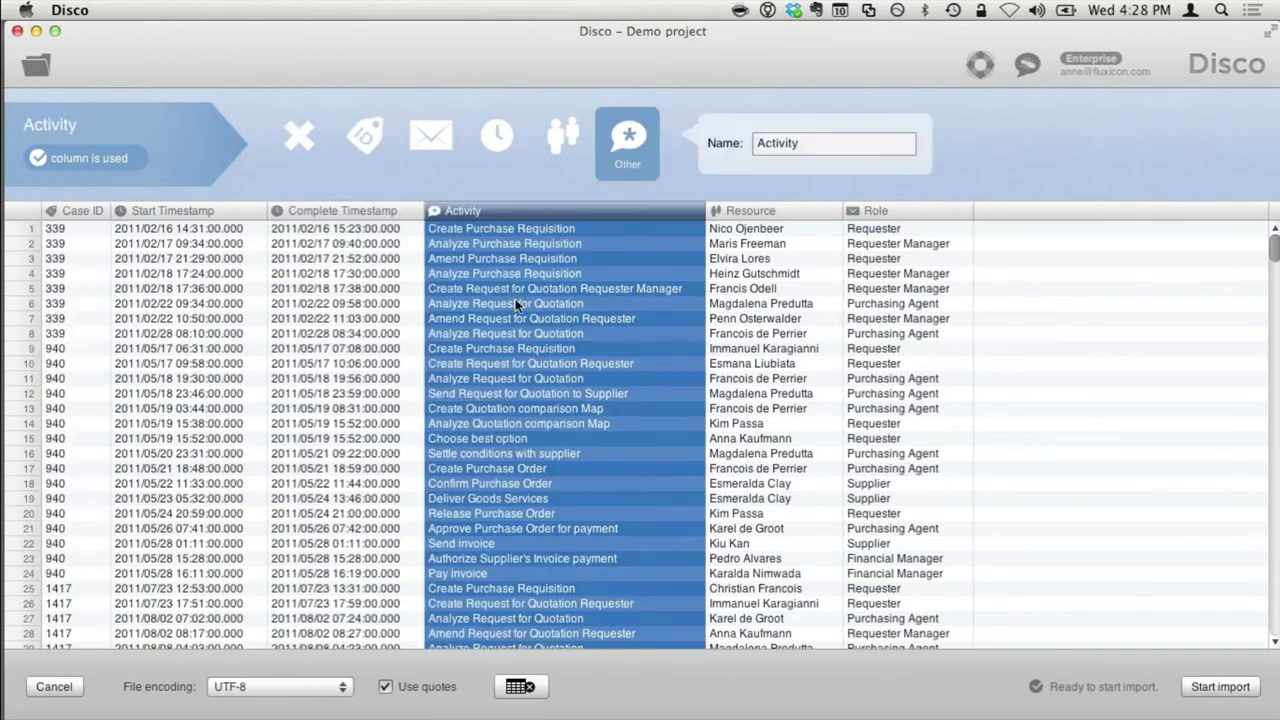
pyautogui.click(438, 156)
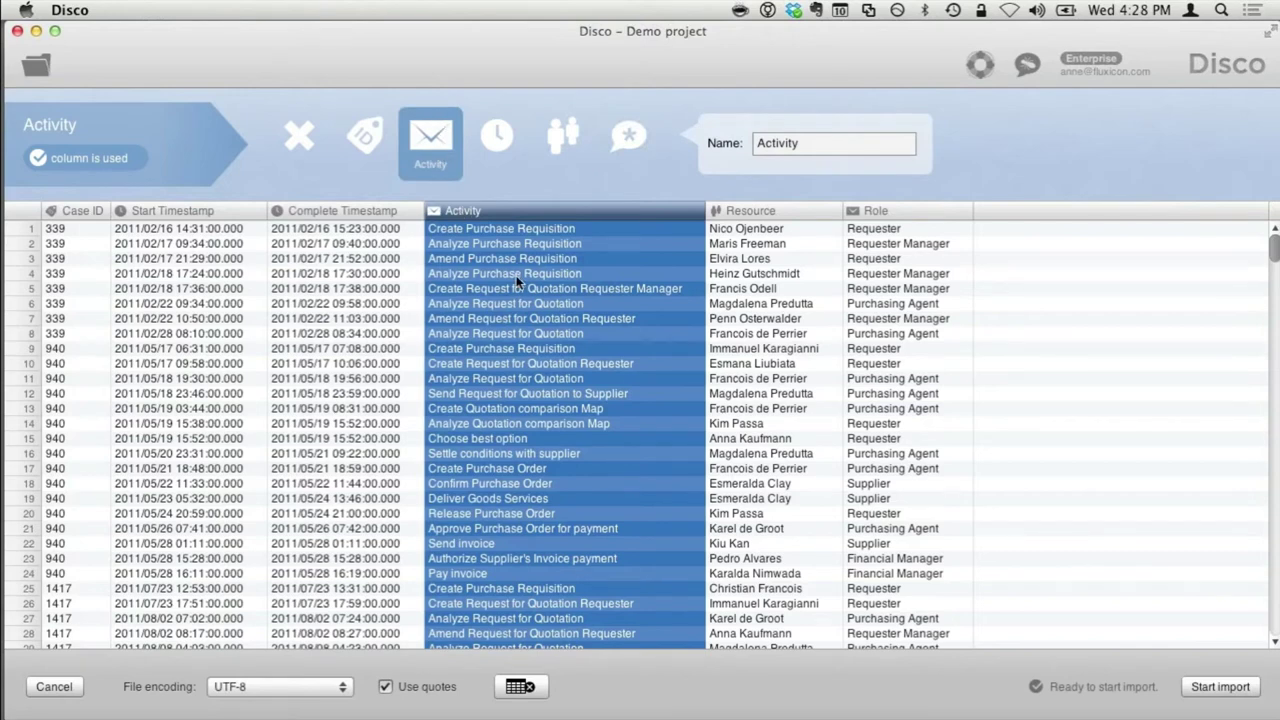
pyautogui.click(185, 239)
pyautogui.click(328, 270)
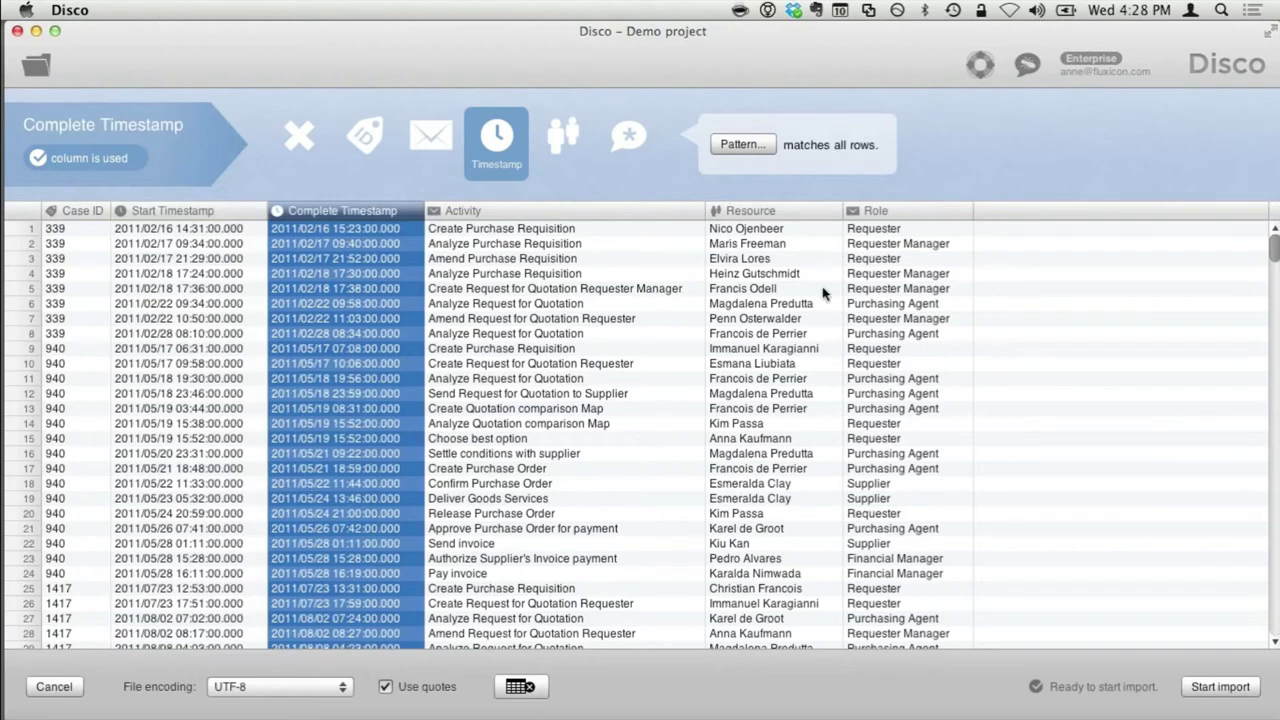
# Step: Check the Resource column, assign the Role column as Other, and start the import of the event log
pyautogui.click(803, 318)
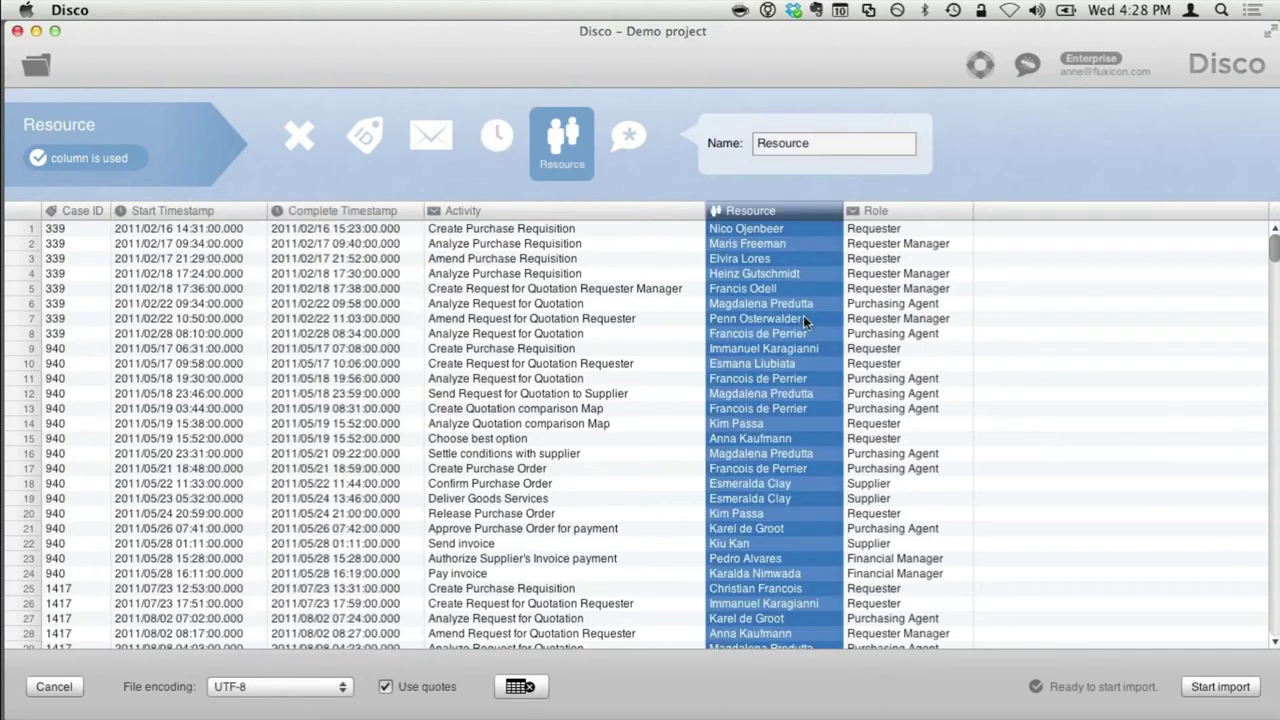
pyautogui.click(924, 318)
pyautogui.click(630, 140)
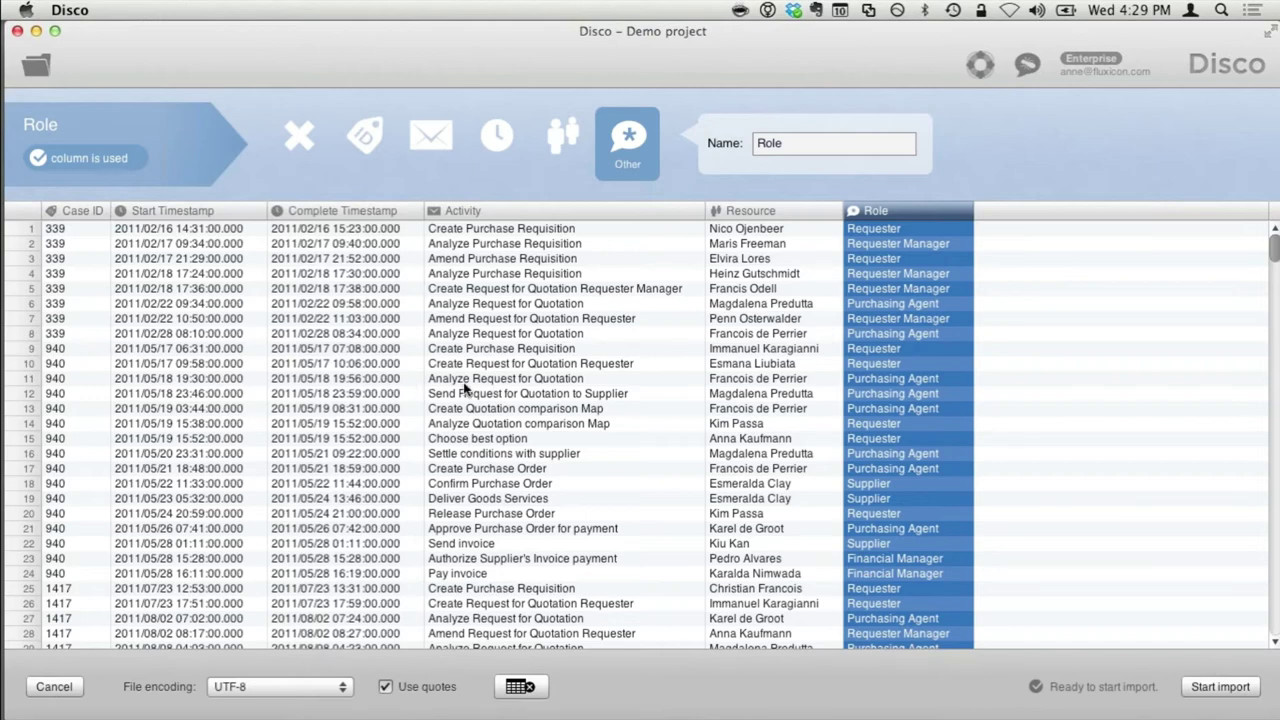
pyautogui.click(1246, 689)
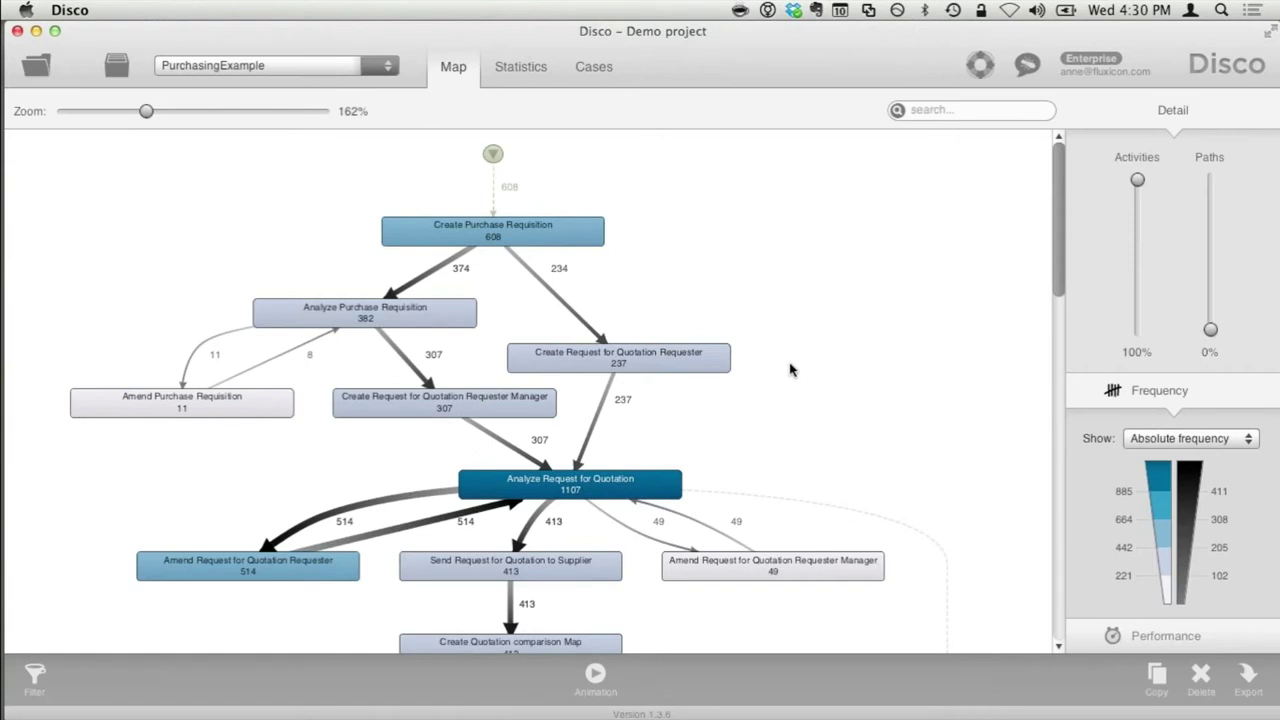
# Step: Lower the process map's Activities detail to 0%, raise it to 46%, and restore it to 100%
pyautogui.scroll(-1, 773, 376)
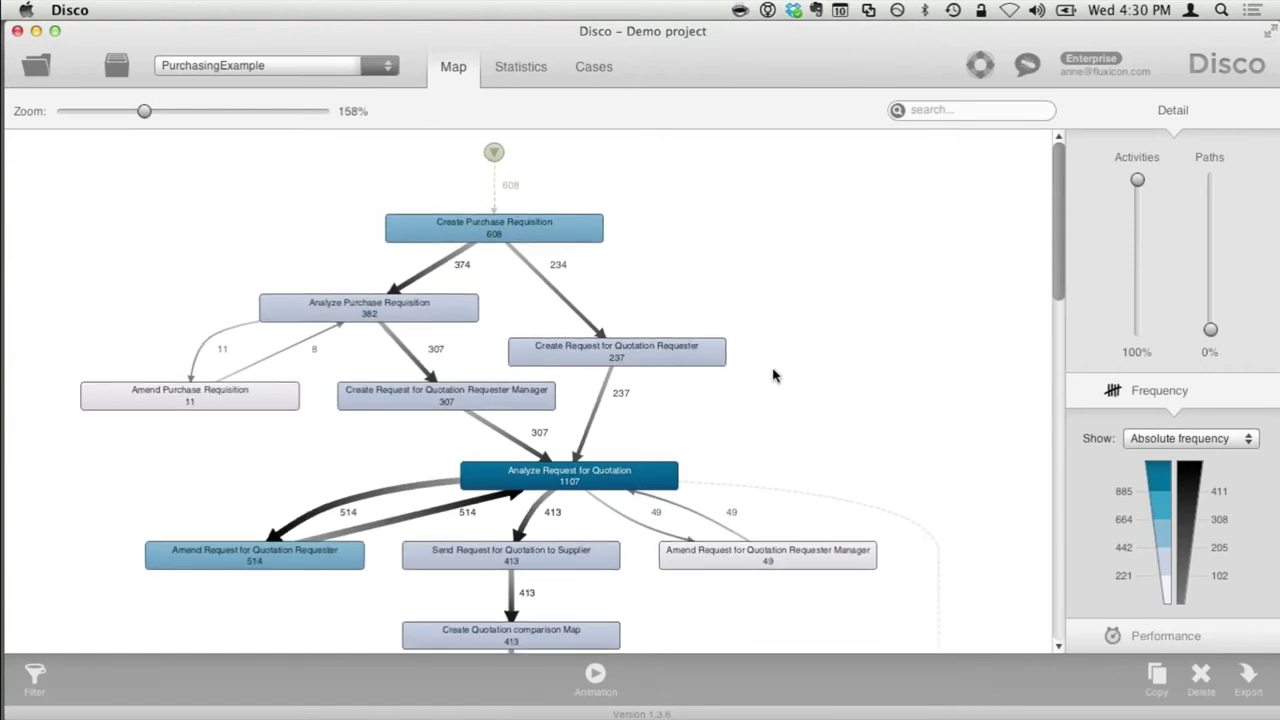
pyautogui.scroll(-2, 773, 376)
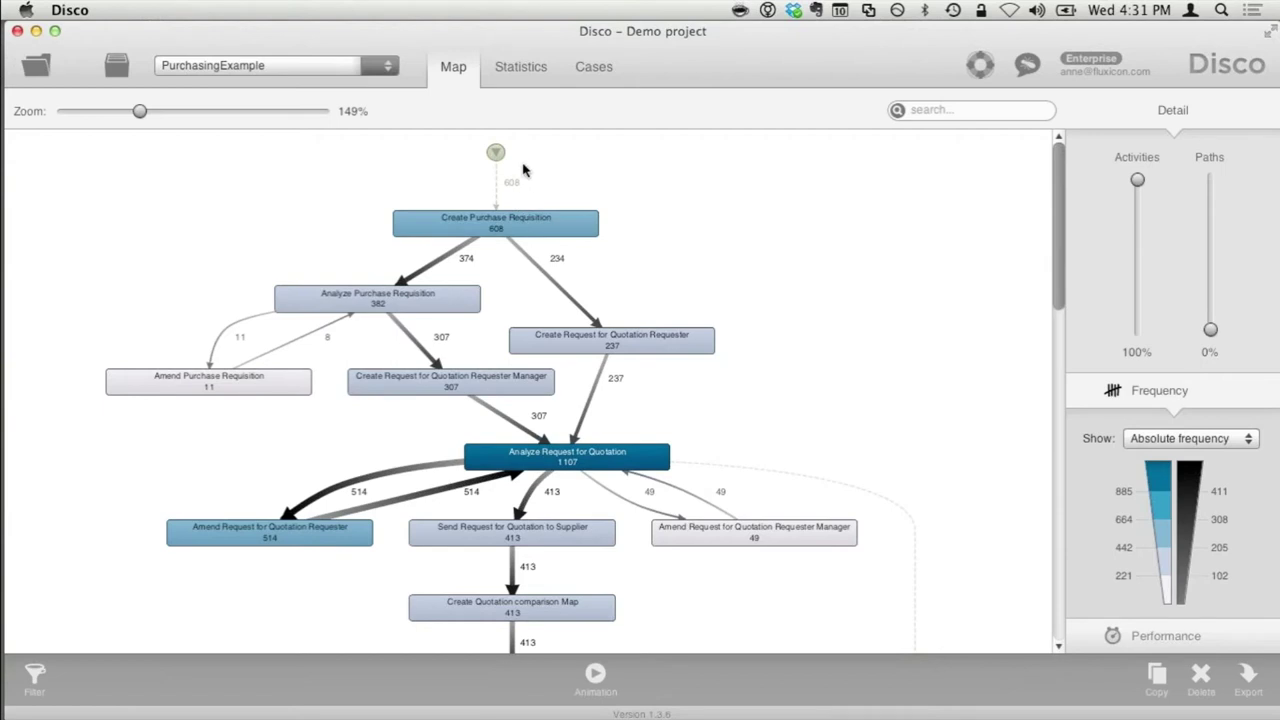
pyautogui.scroll(3, 522, 170)
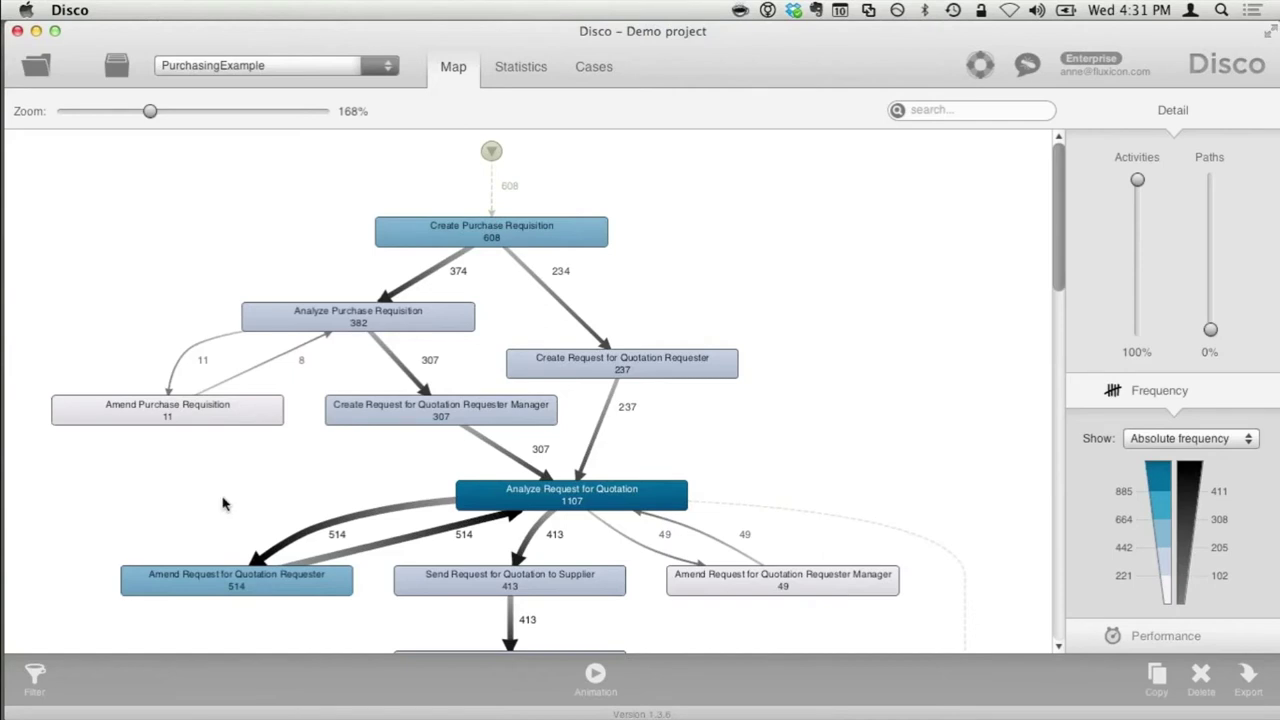
pyautogui.scroll(1, 224, 503)
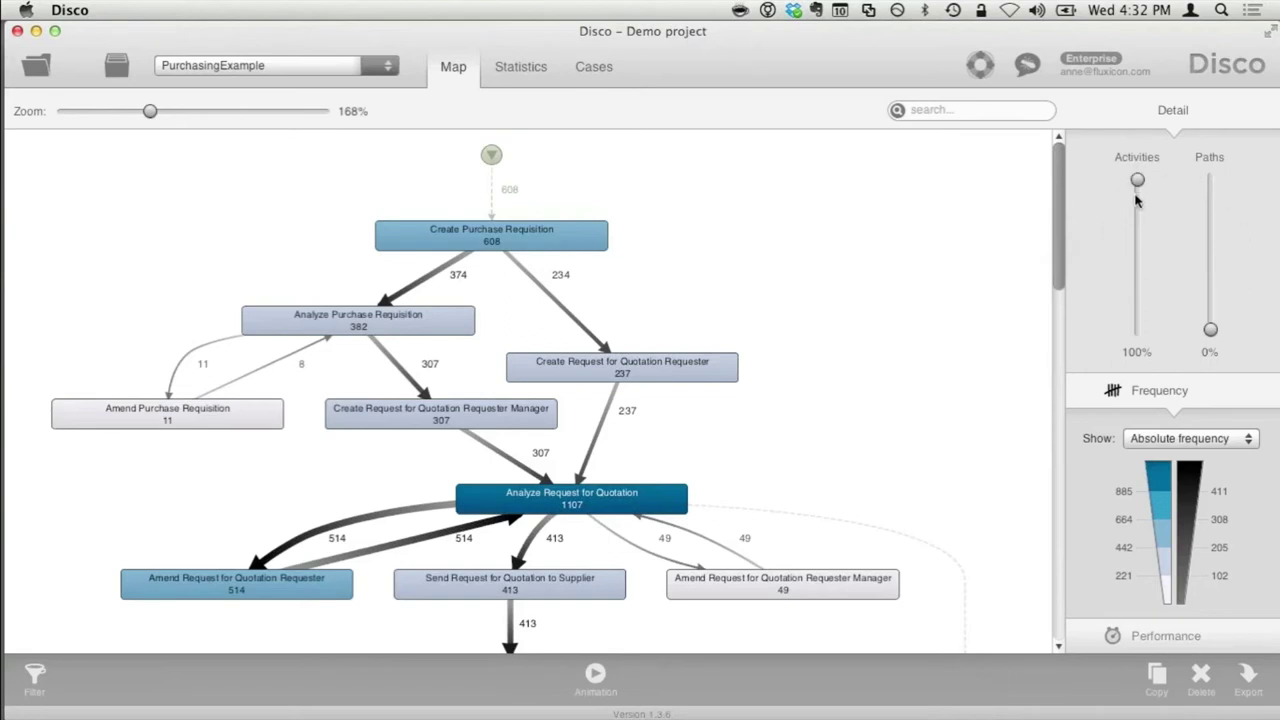
pyautogui.moveTo(1138, 181); pyautogui.dragTo(1140, 330)
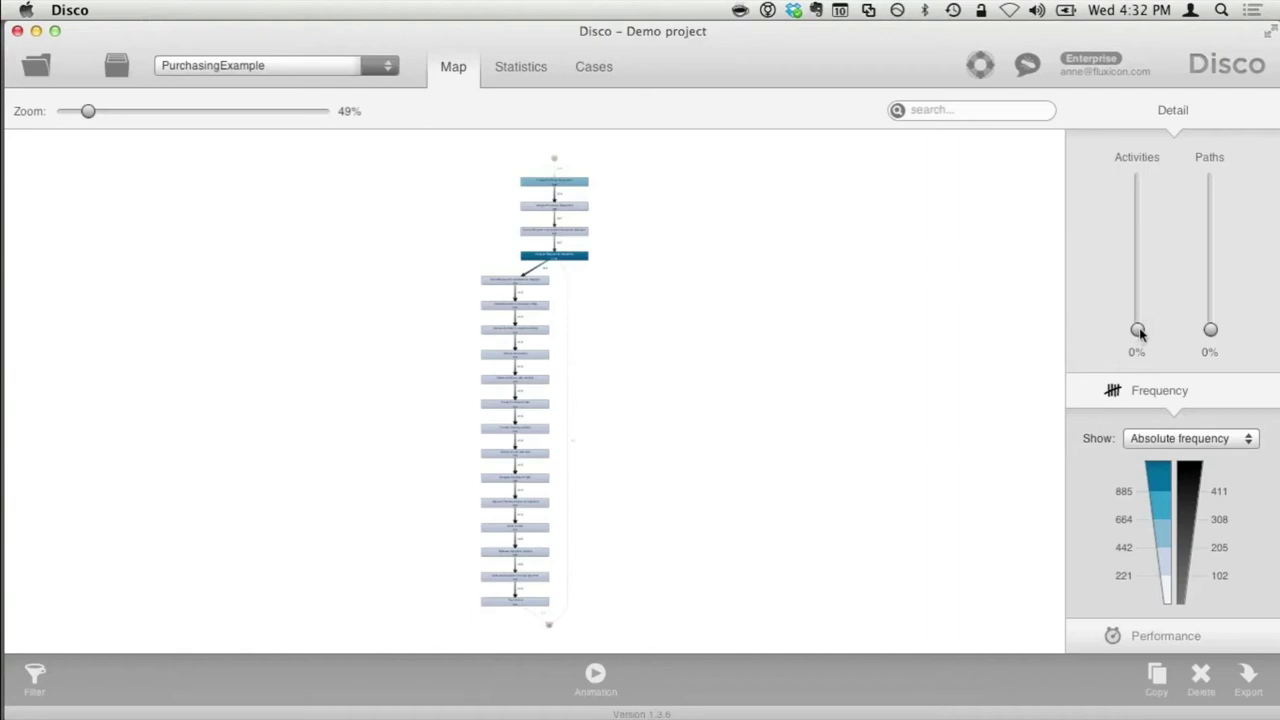
pyautogui.moveTo(1139, 333); pyautogui.dragTo(1138, 261)
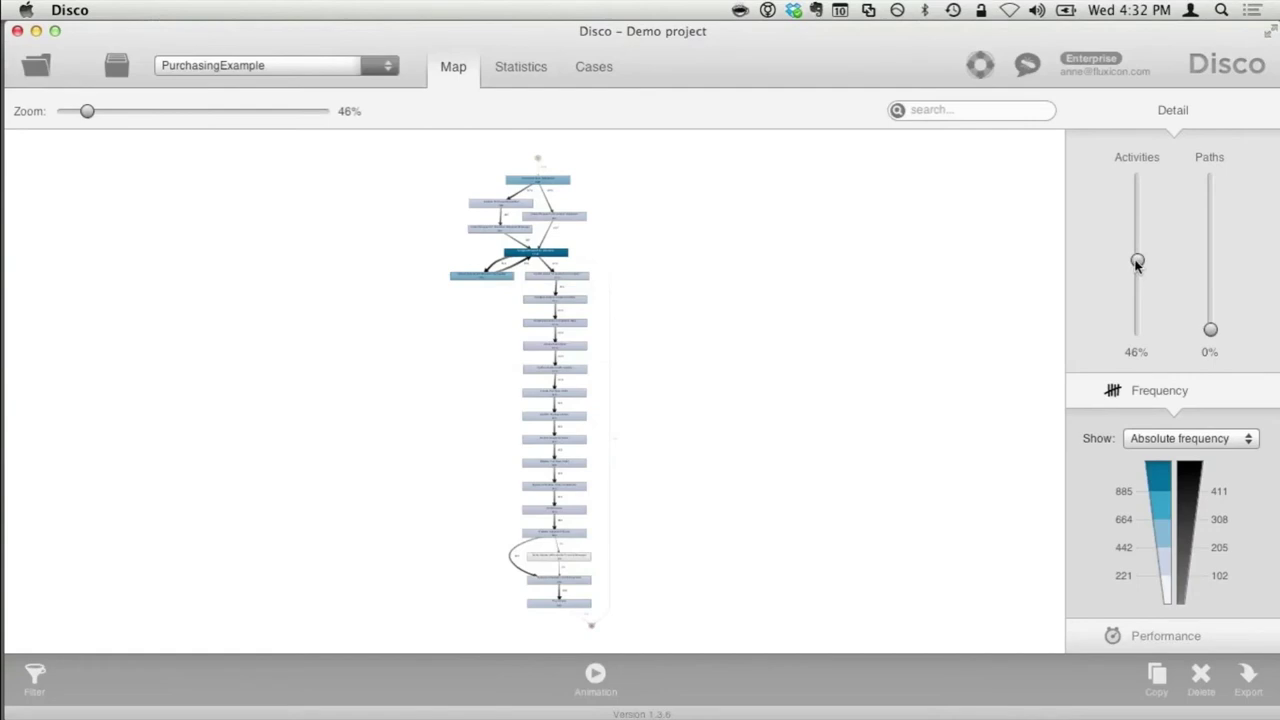
pyautogui.moveTo(1138, 260); pyautogui.dragTo(1137, 179)
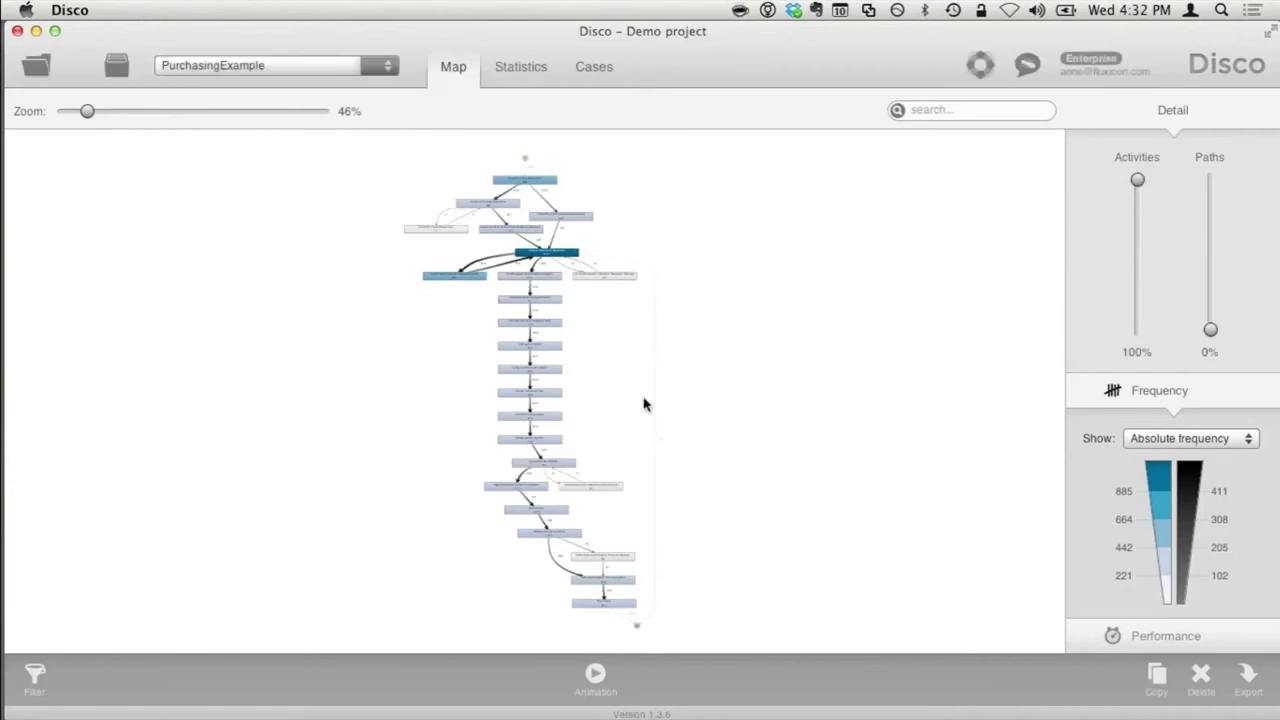
# Step: Raise the process map's Paths detail to 100% and inspect the upper part of the map
pyautogui.scroll(5, 644, 404)
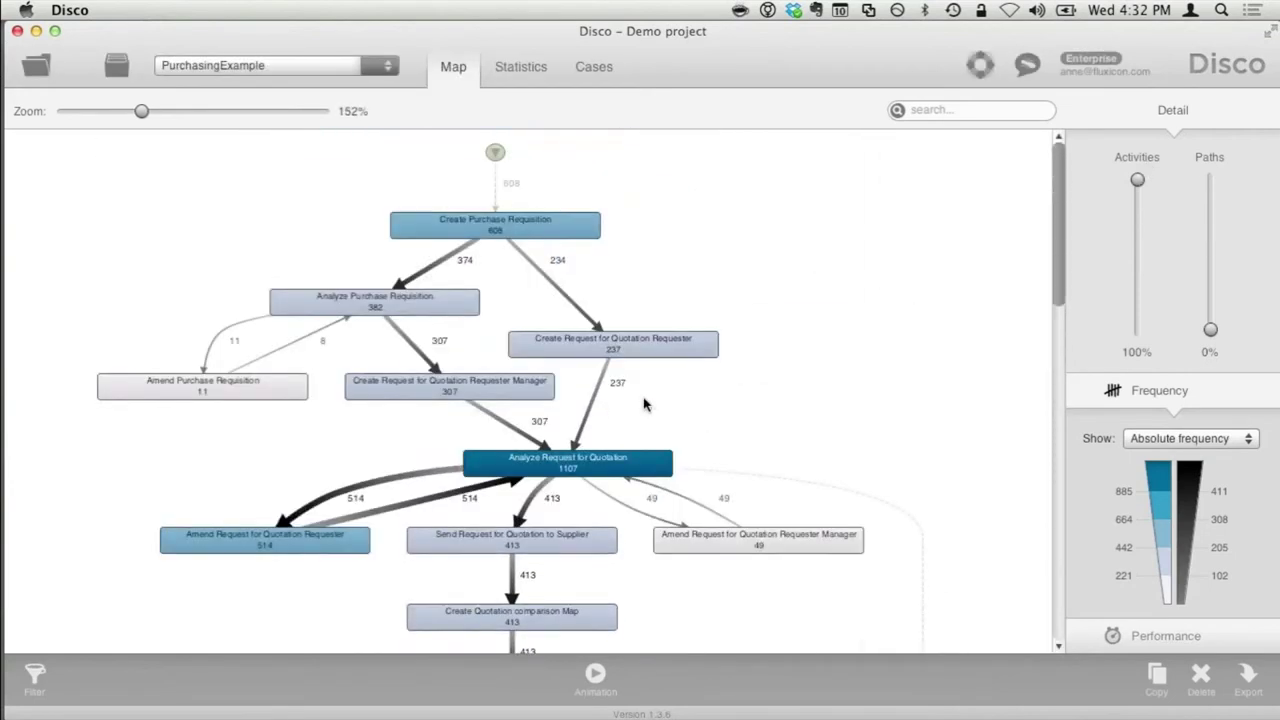
pyautogui.scroll(2, 644, 404)
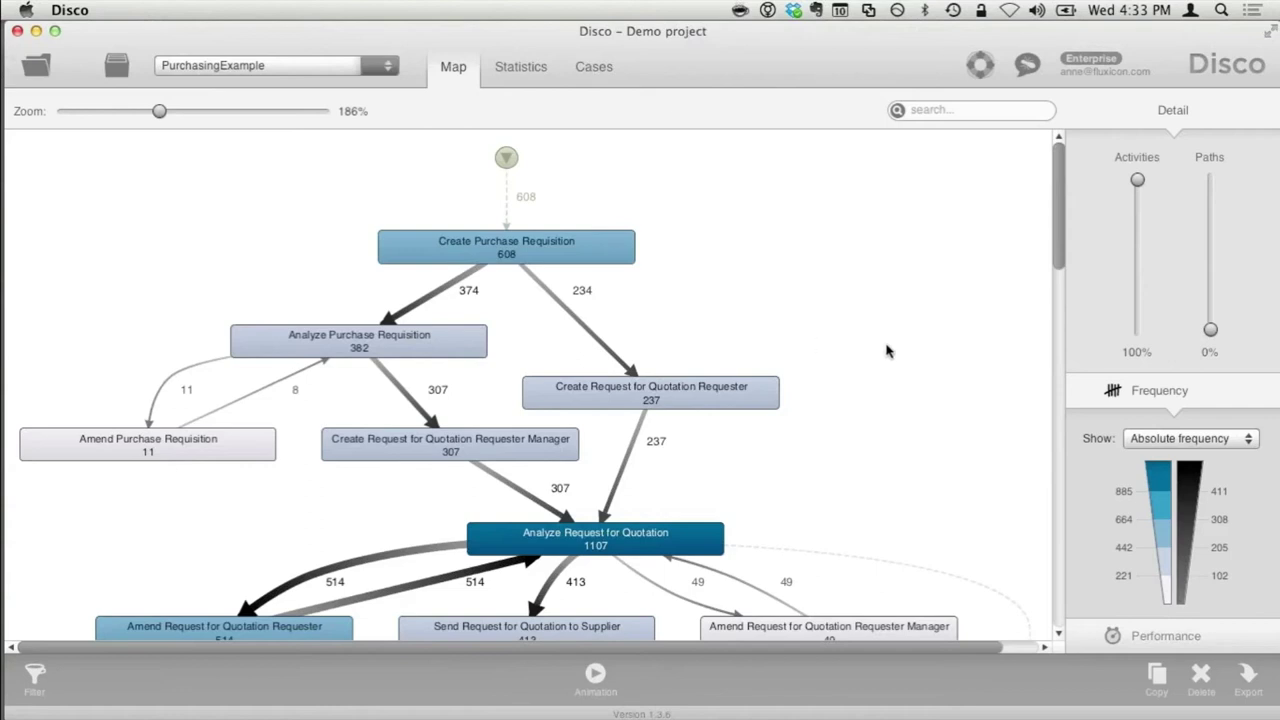
pyautogui.moveTo(1211, 331); pyautogui.dragTo(1212, 180)
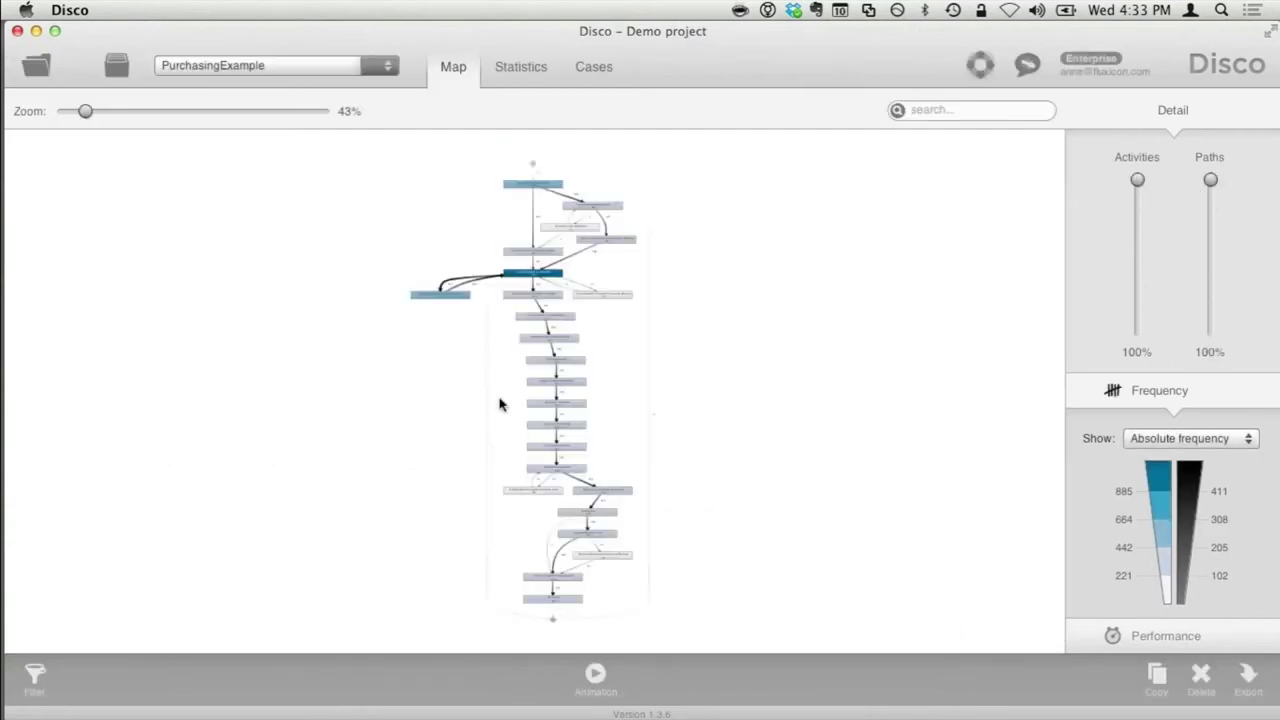
pyautogui.scroll(5, 500, 404)
pyautogui.scroll(3, 500, 404)
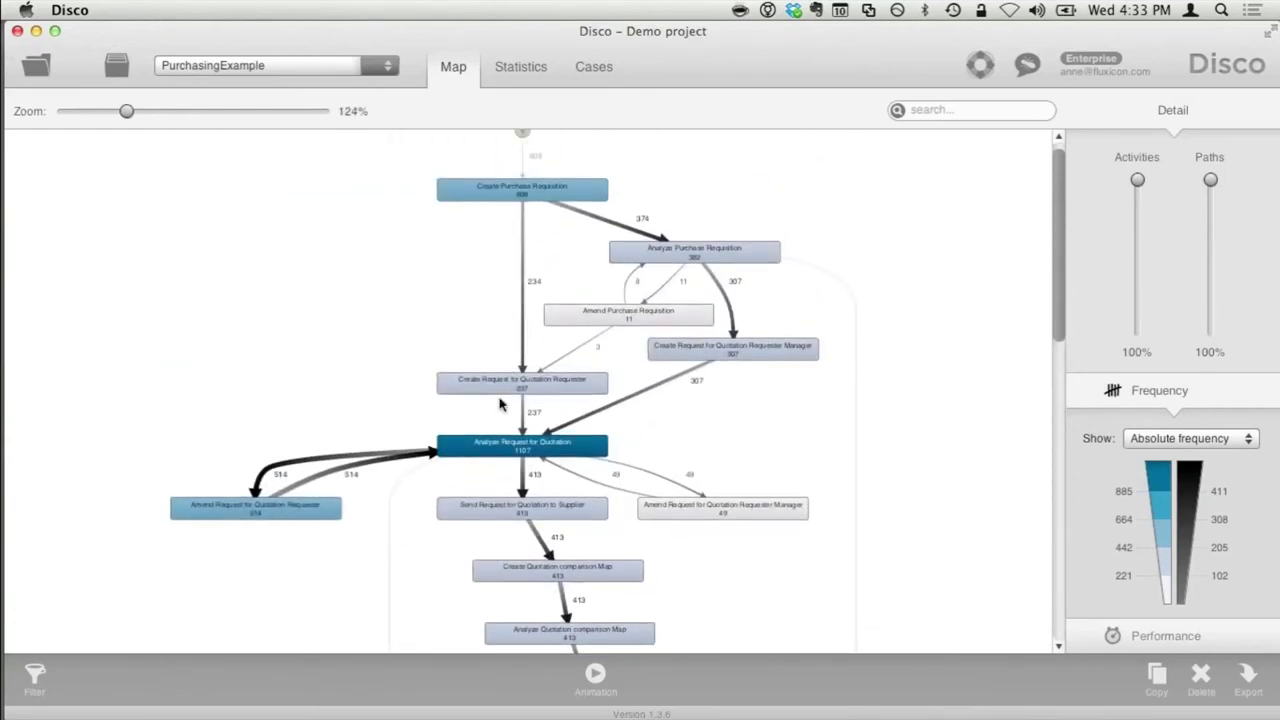
# Step: Take a closer look at the process map's flow from Create Purchase Requisition through Analyze Request for Quotation
pyautogui.scroll(5, 500, 404)
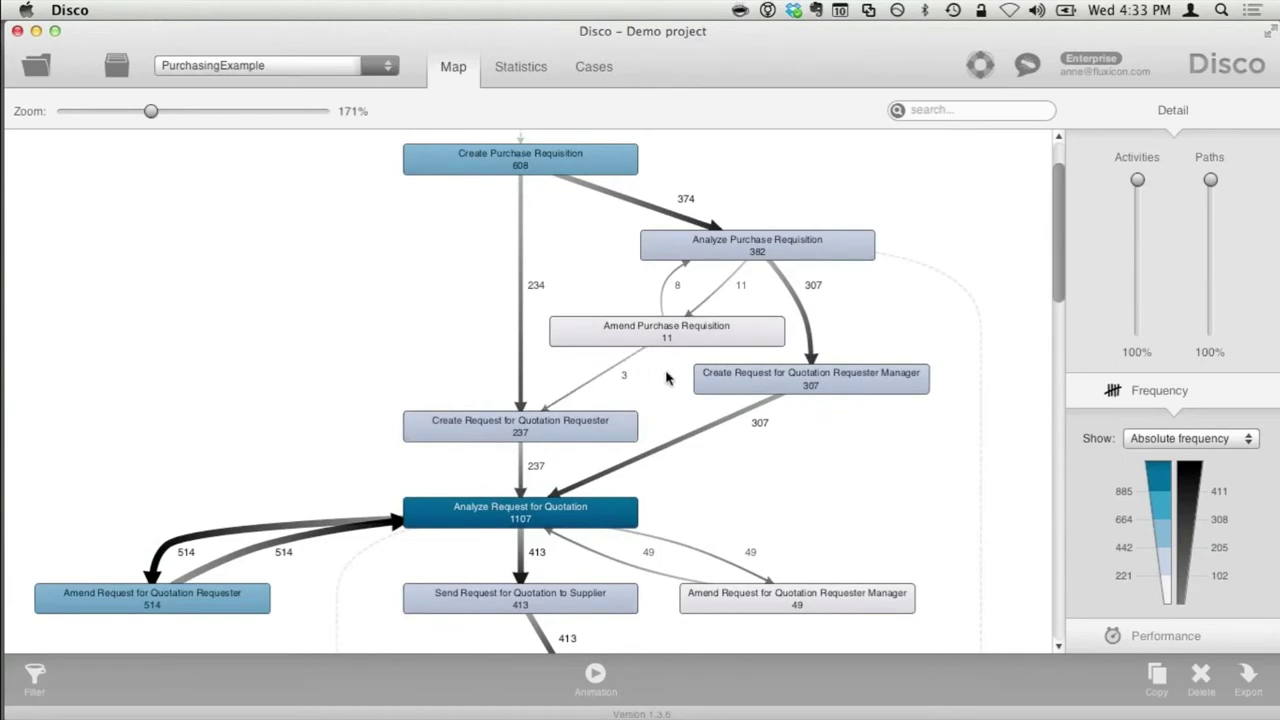
pyautogui.scroll(1, 967, 289)
pyautogui.scroll(-4, 967, 289)
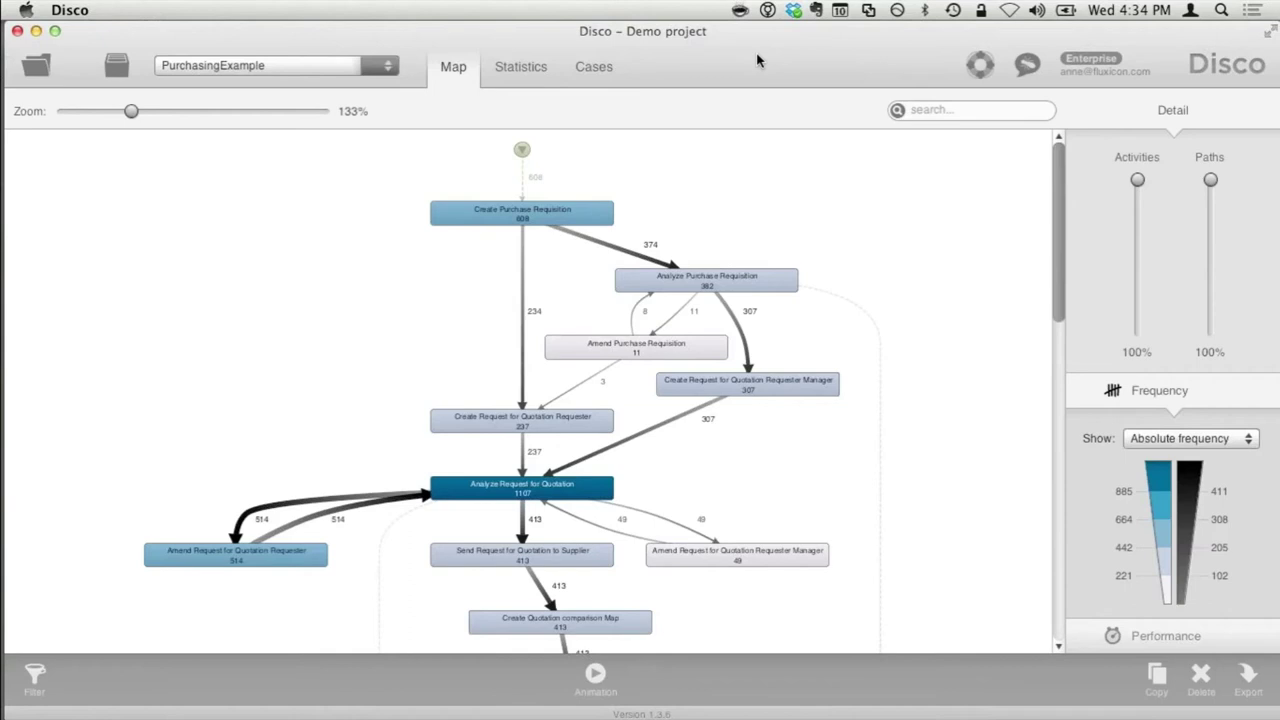
# Step: View the log's overview statistics and examine the Case duration chart for short and long-running cases
pyautogui.click(532, 76)
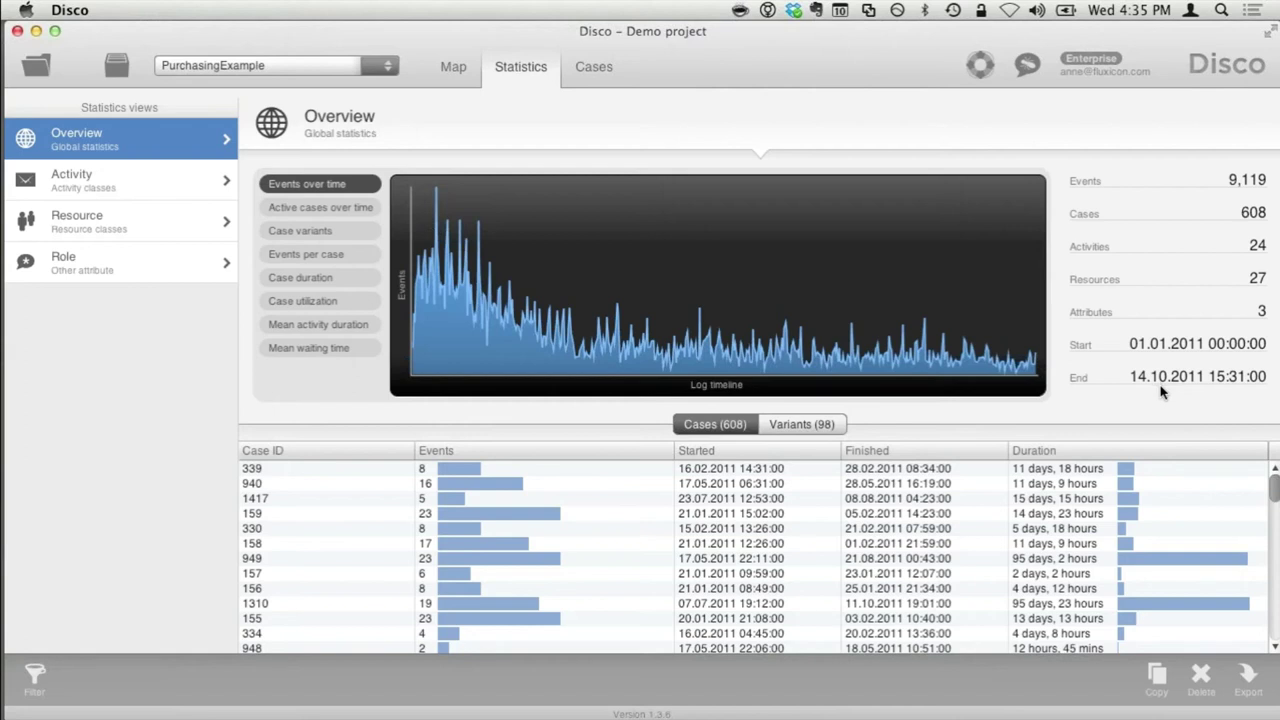
pyautogui.click(359, 283)
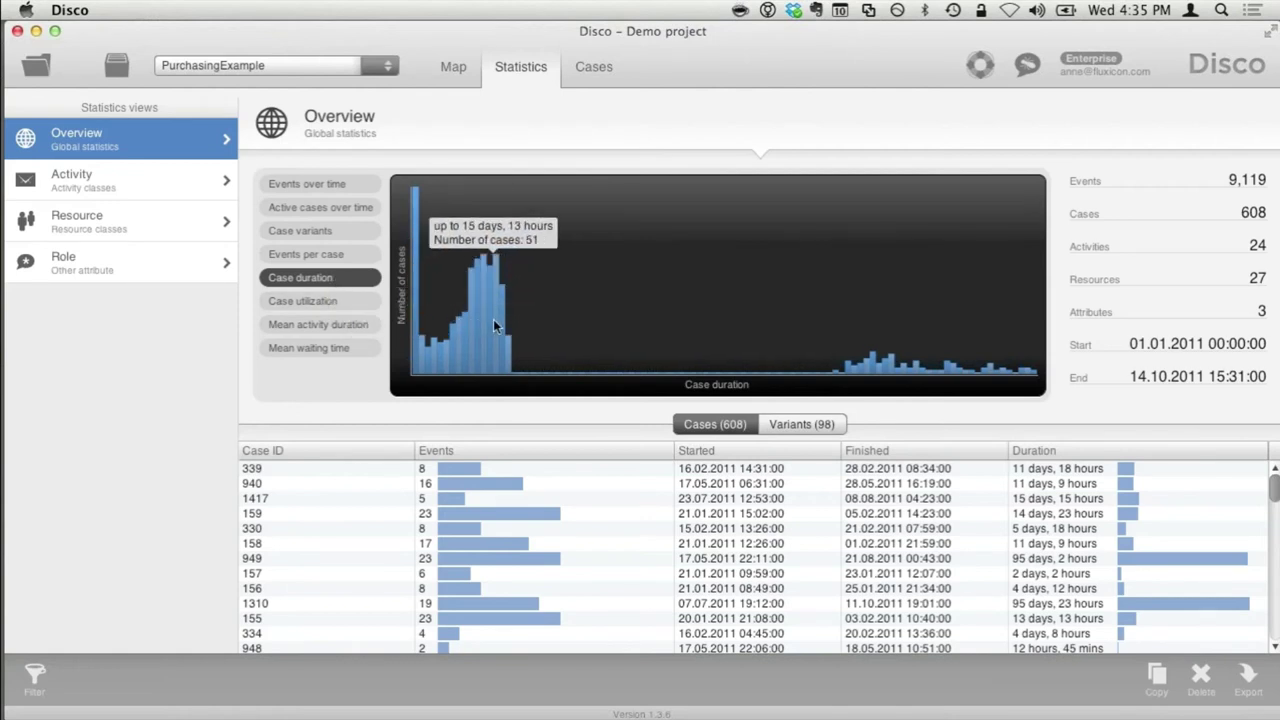
pyautogui.moveTo(502, 325)
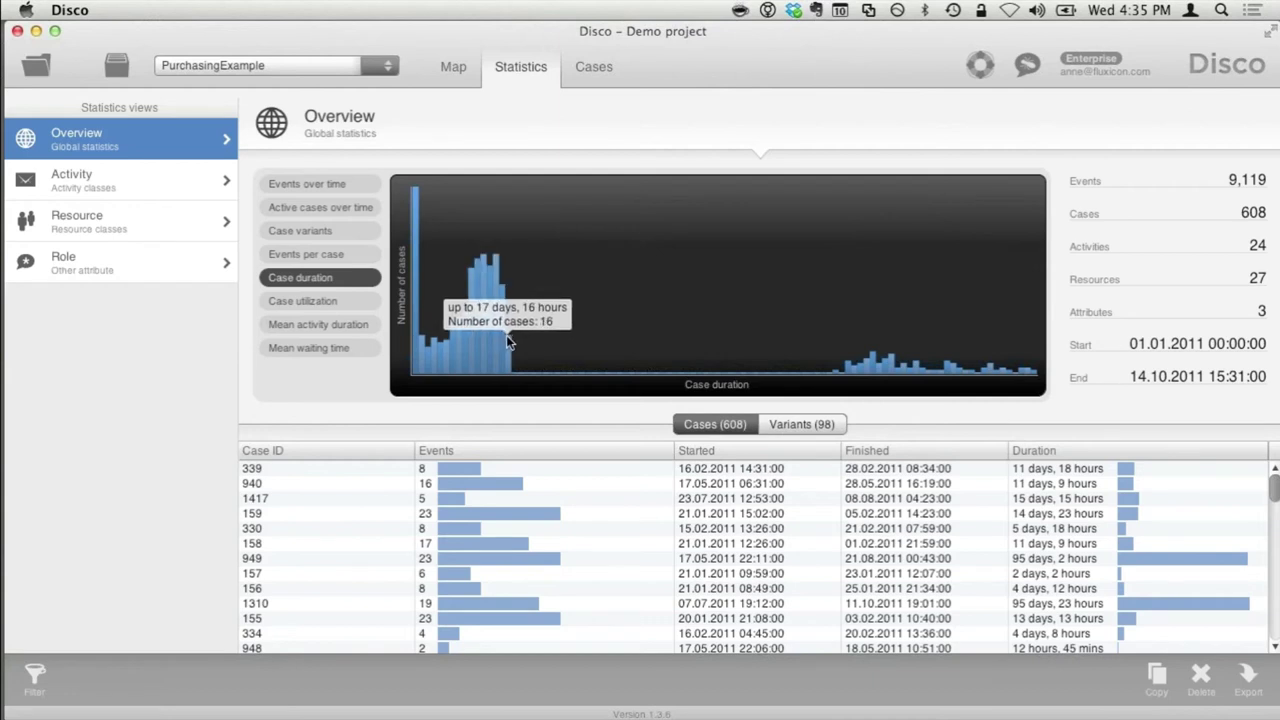
pyautogui.moveTo(1031, 347)
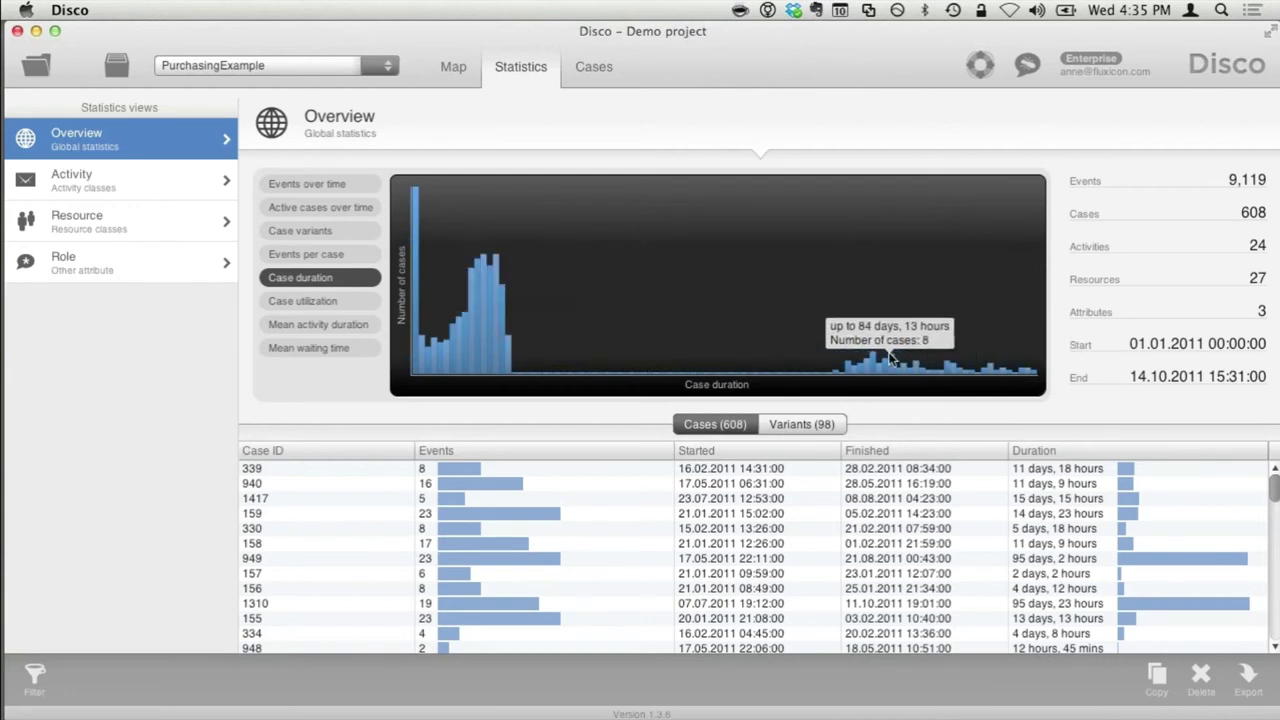
pyautogui.moveTo(871, 370)
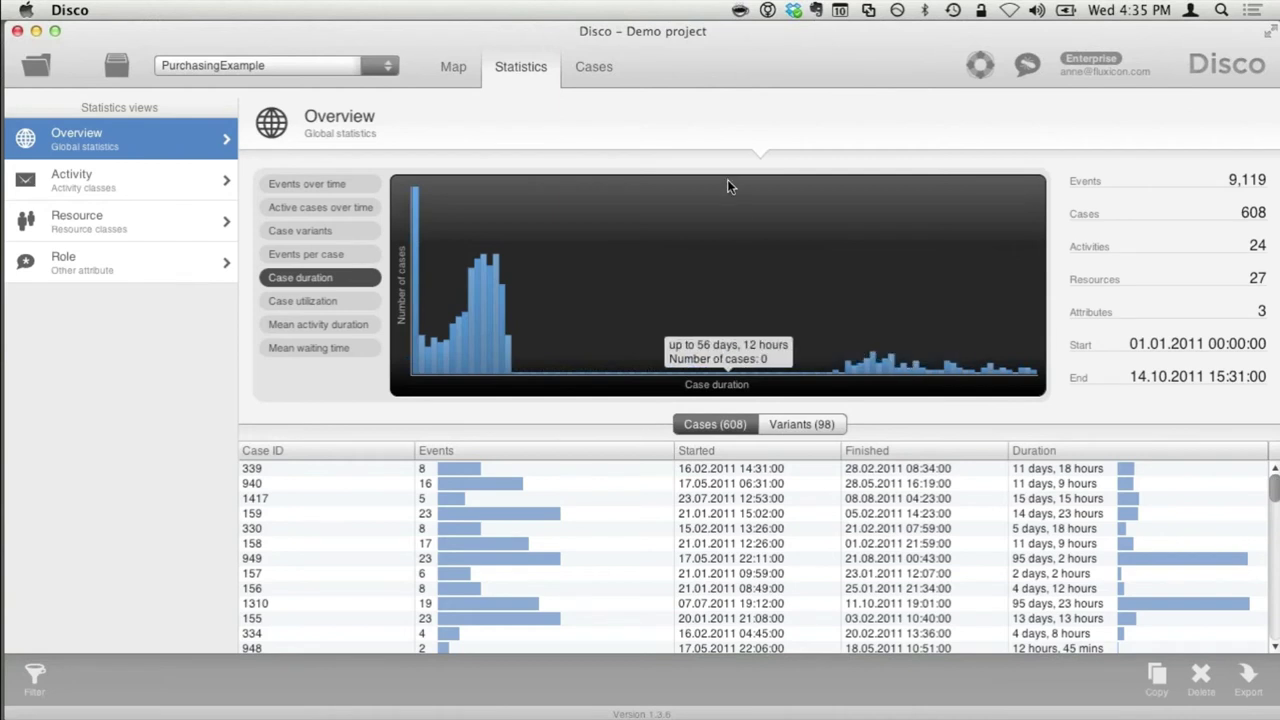
# Step: Browse the first four individual cases of the complete log and compare their event histories
pyautogui.click(599, 69)
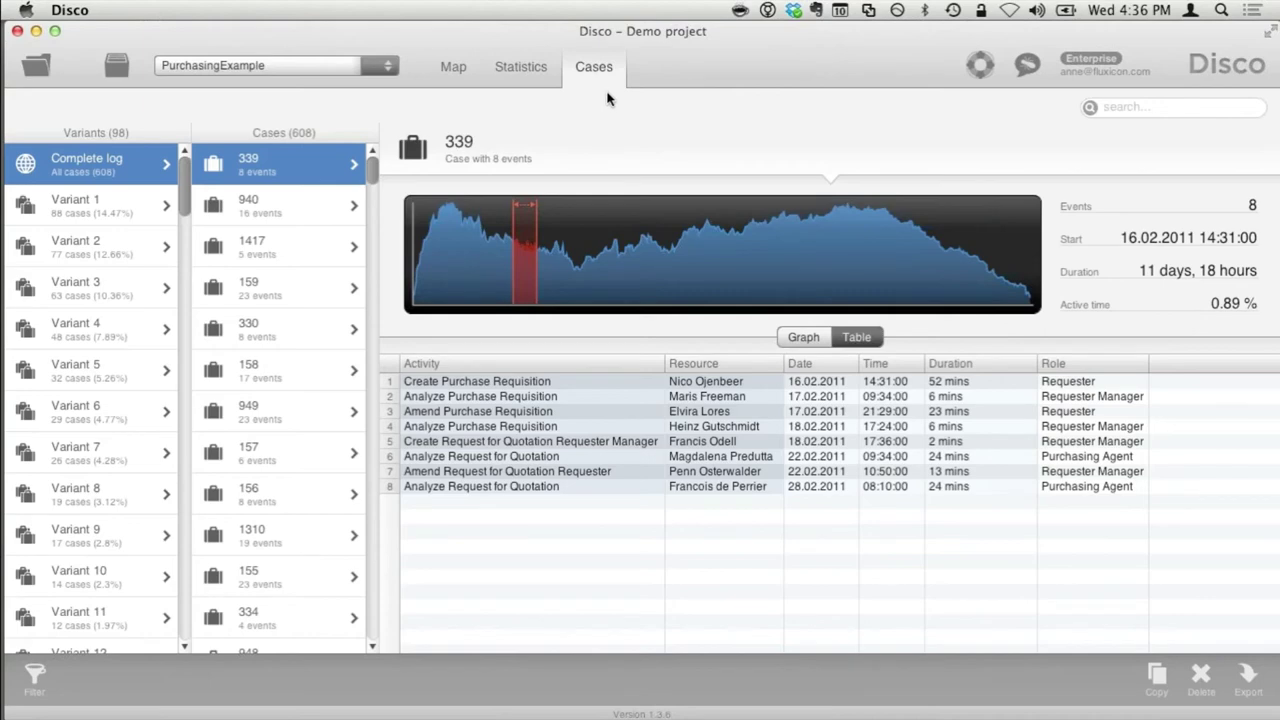
pyautogui.click(284, 203)
pyautogui.click(283, 241)
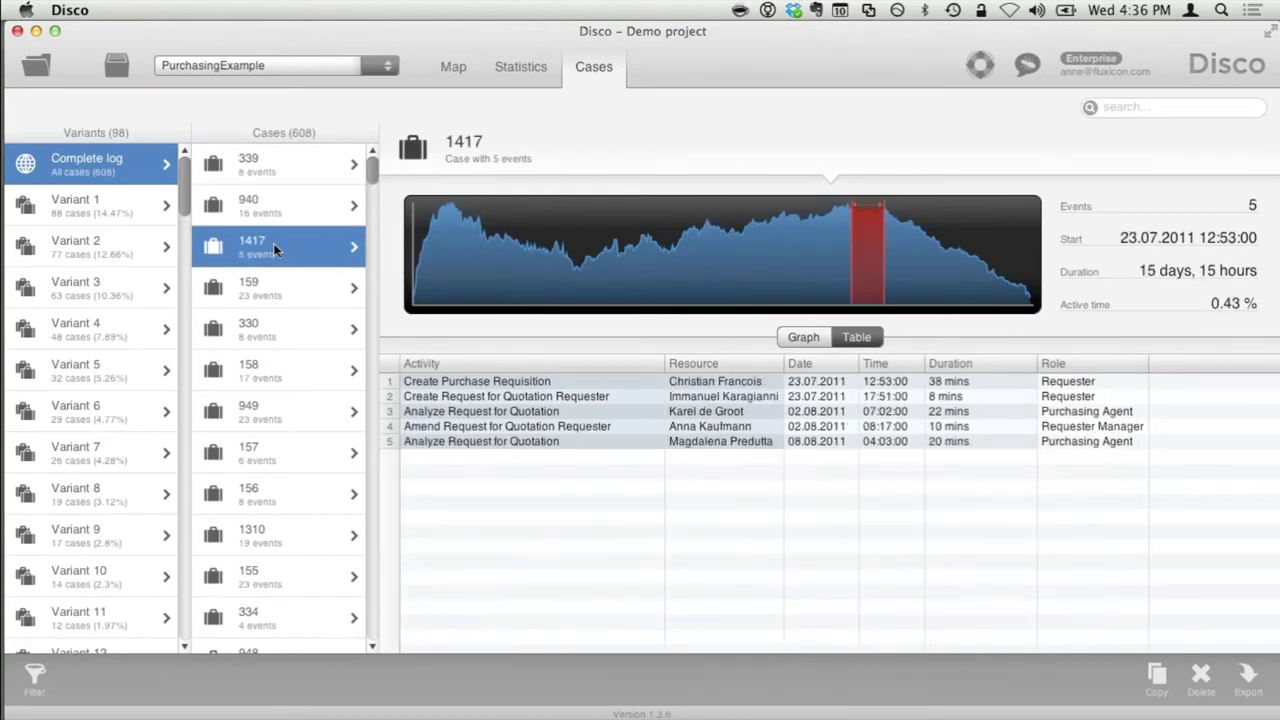
pyautogui.click(282, 288)
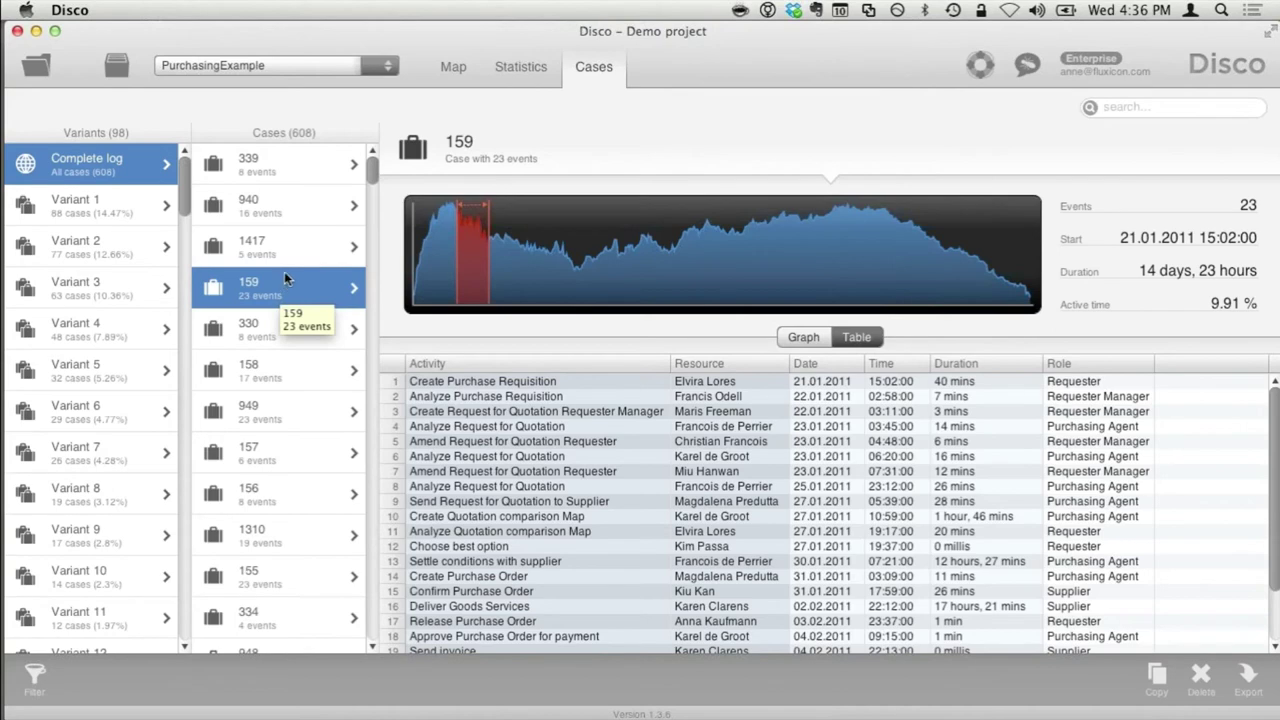
pyautogui.click(291, 247)
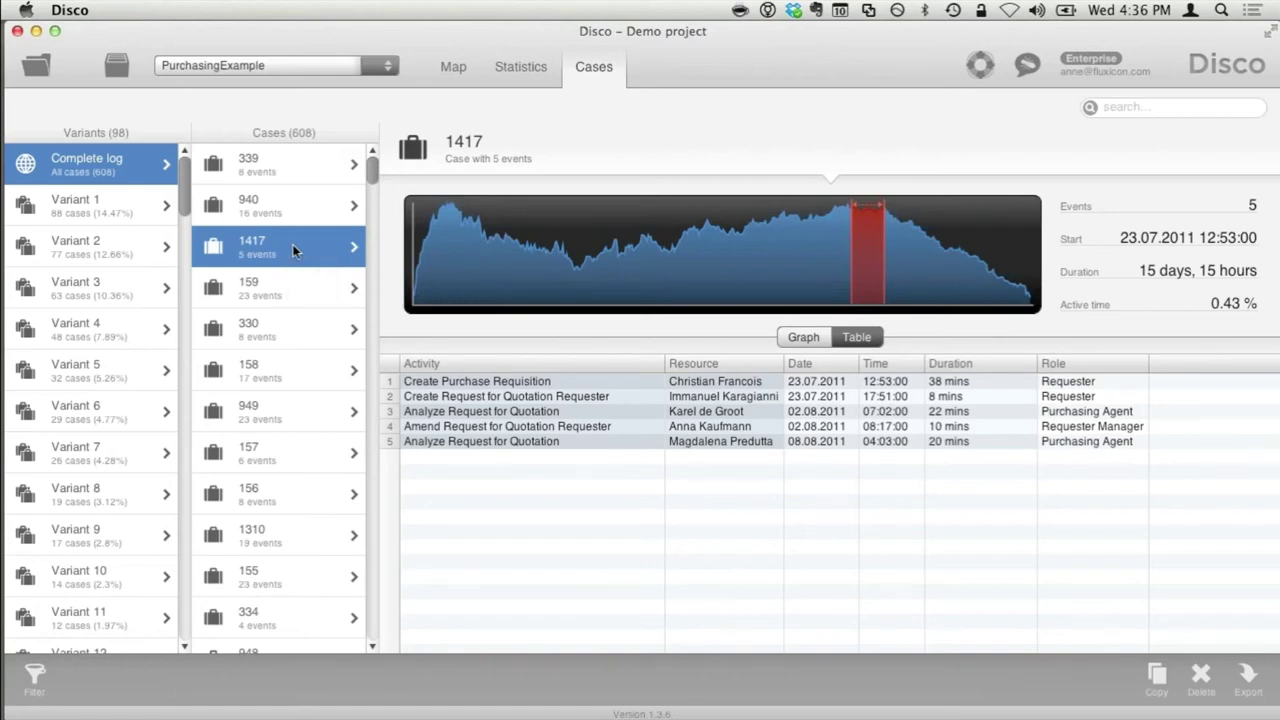
pyautogui.click(297, 170)
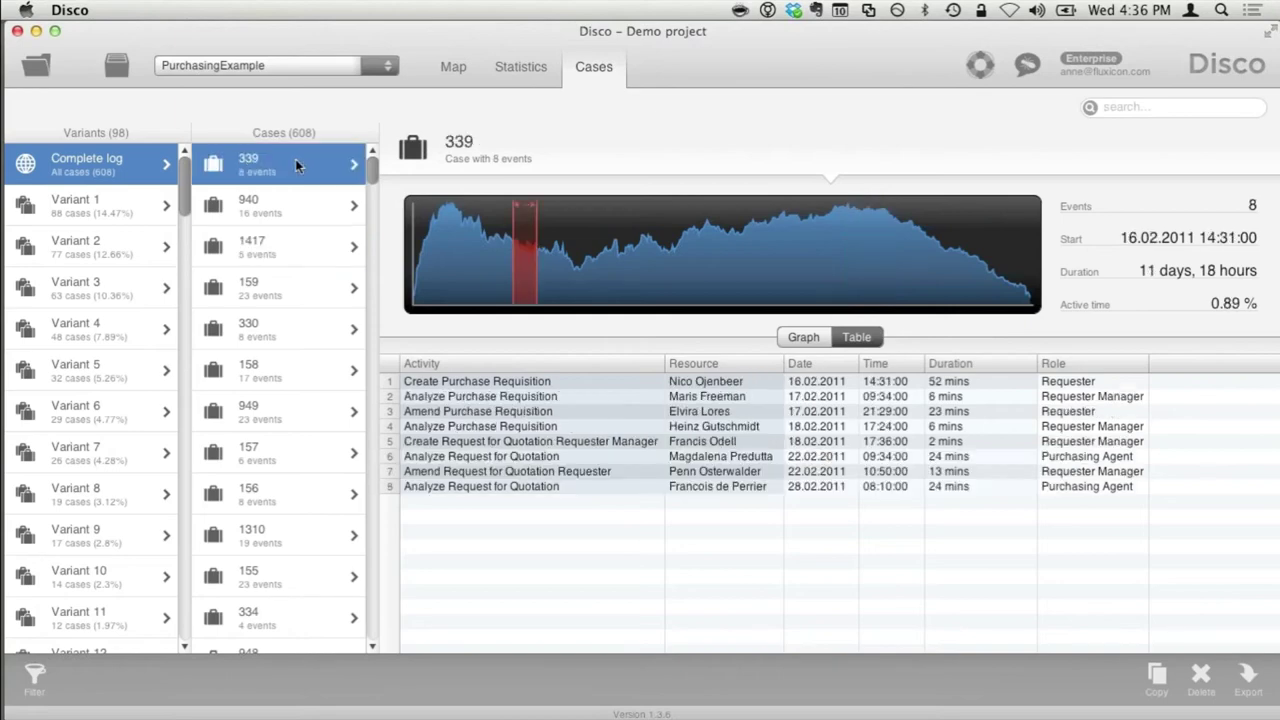
pyautogui.click(293, 212)
pyautogui.click(291, 247)
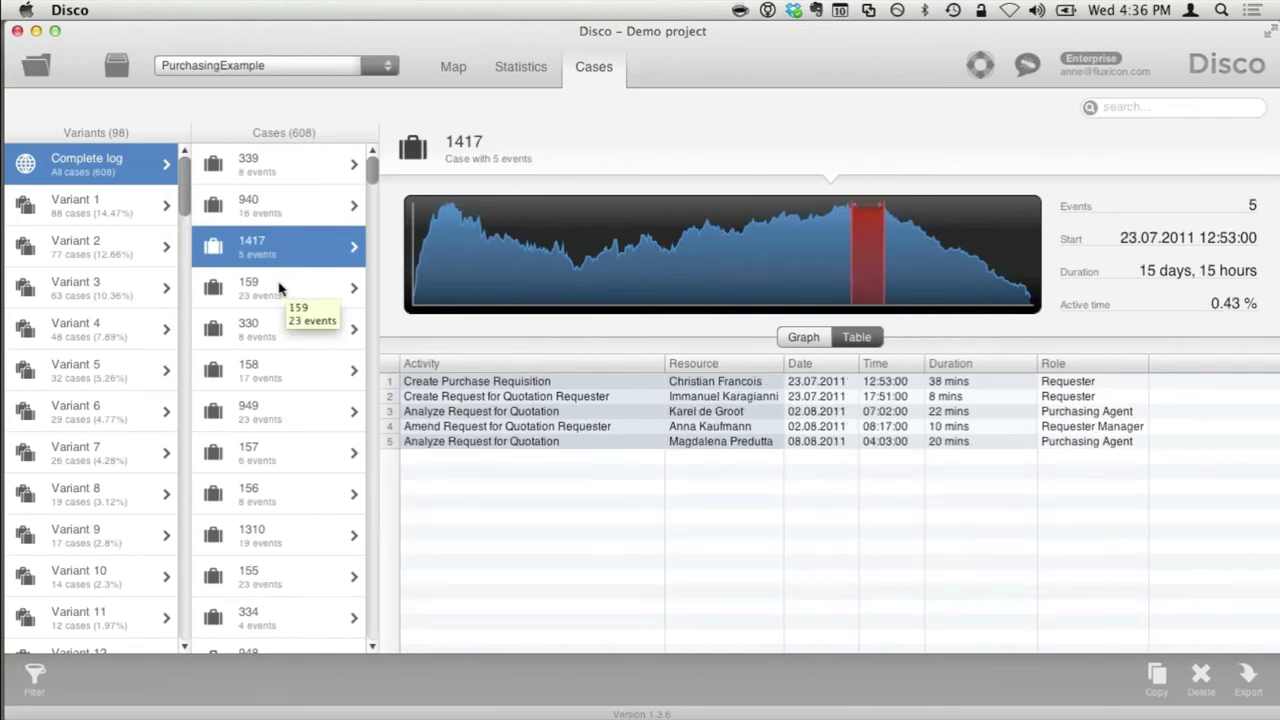
# Step: Review the activity sequences of Variant 1, Variant 2 and Variant 3, including the second and third cases of Variant 2
pyautogui.click(120, 205)
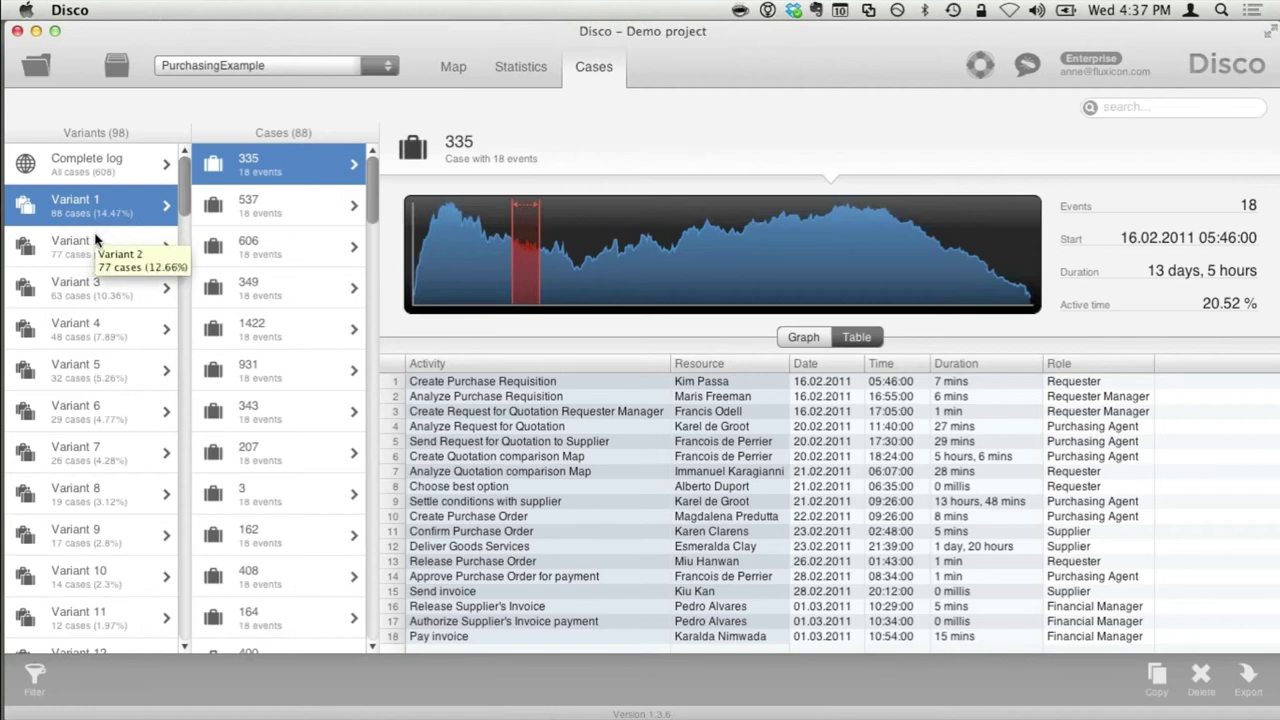
pyautogui.click(78, 262)
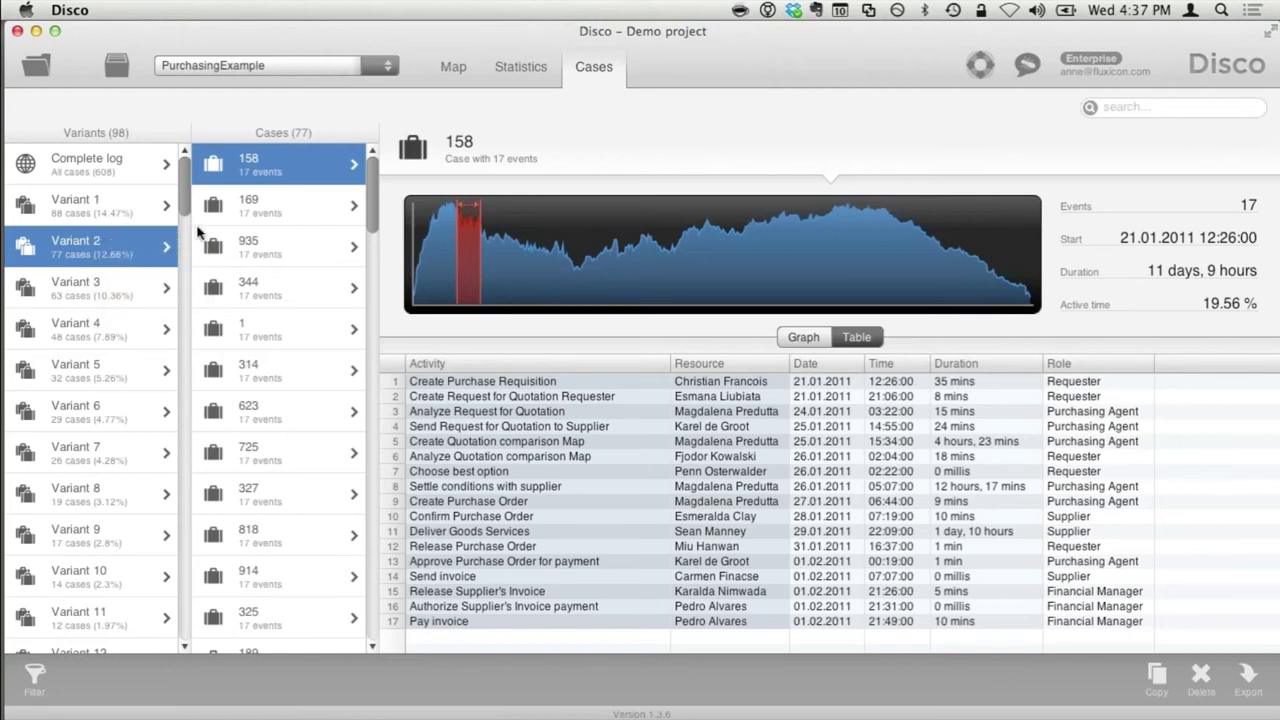
pyautogui.click(255, 210)
pyautogui.click(263, 241)
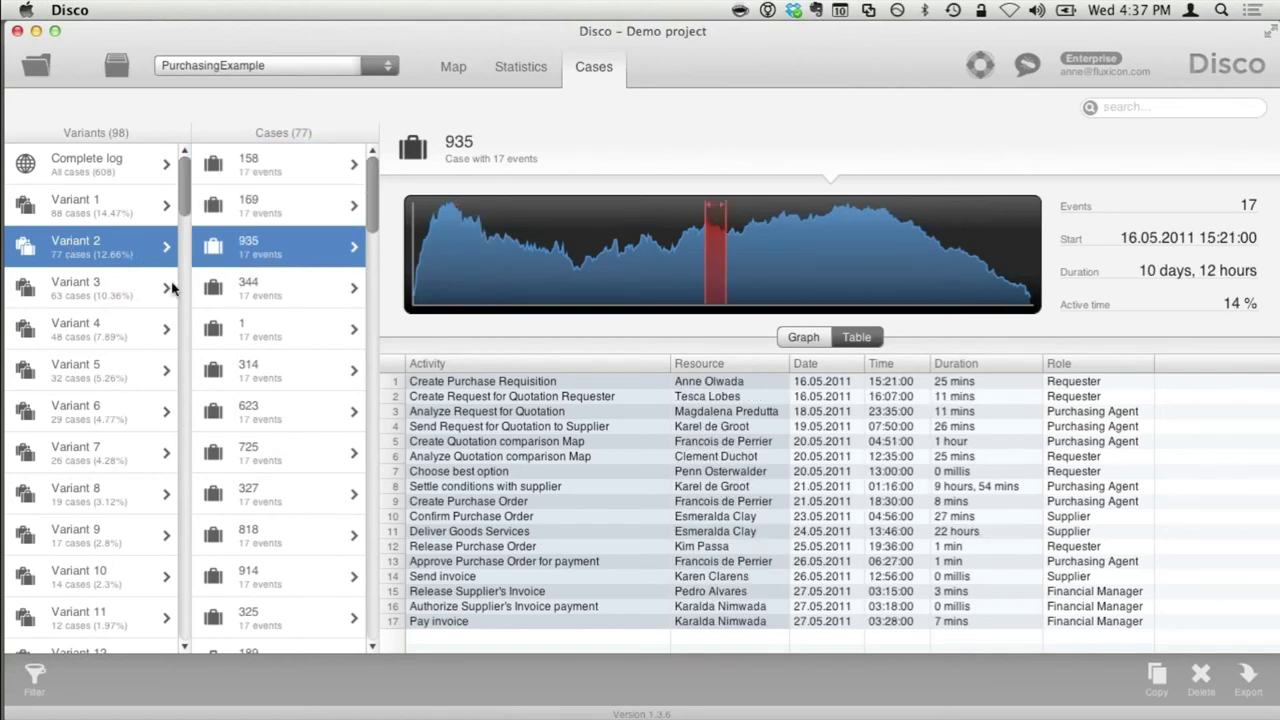
pyautogui.click(121, 284)
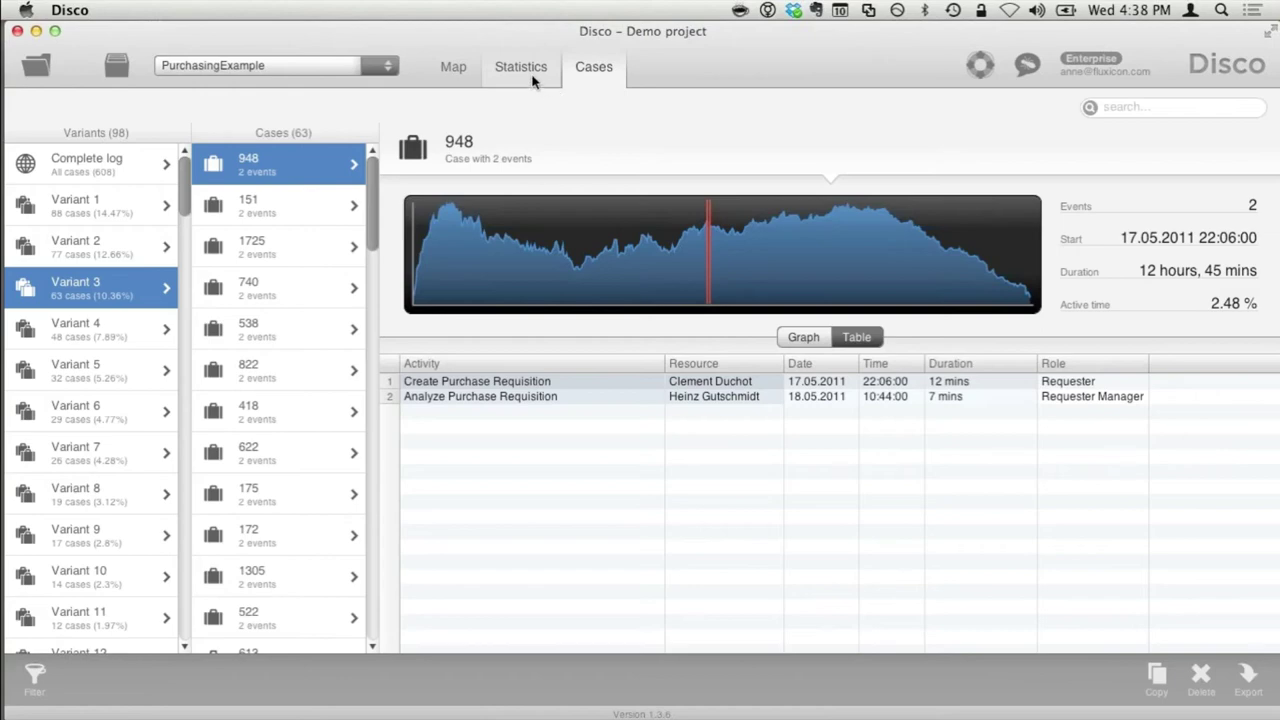
# Step: Return to the process map and follow the dashed paths from the start activities down to the process end point
pyautogui.click(455, 68)
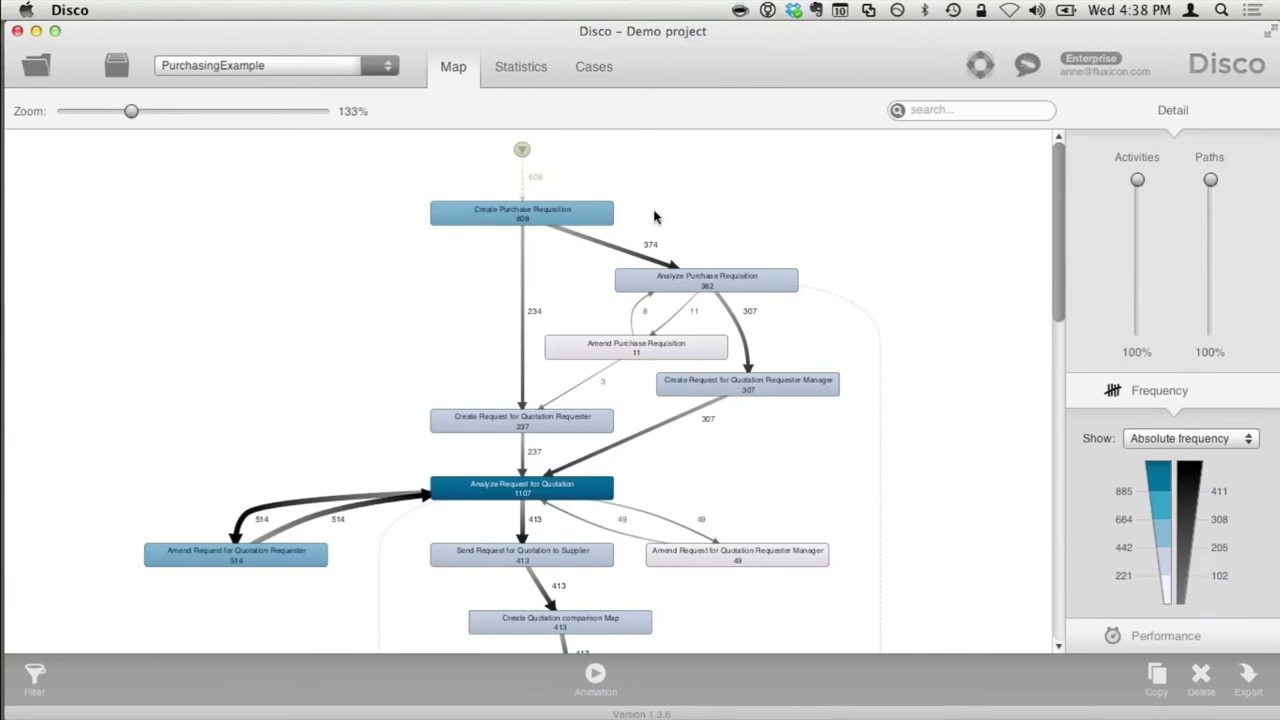
pyautogui.scroll(5, 655, 217)
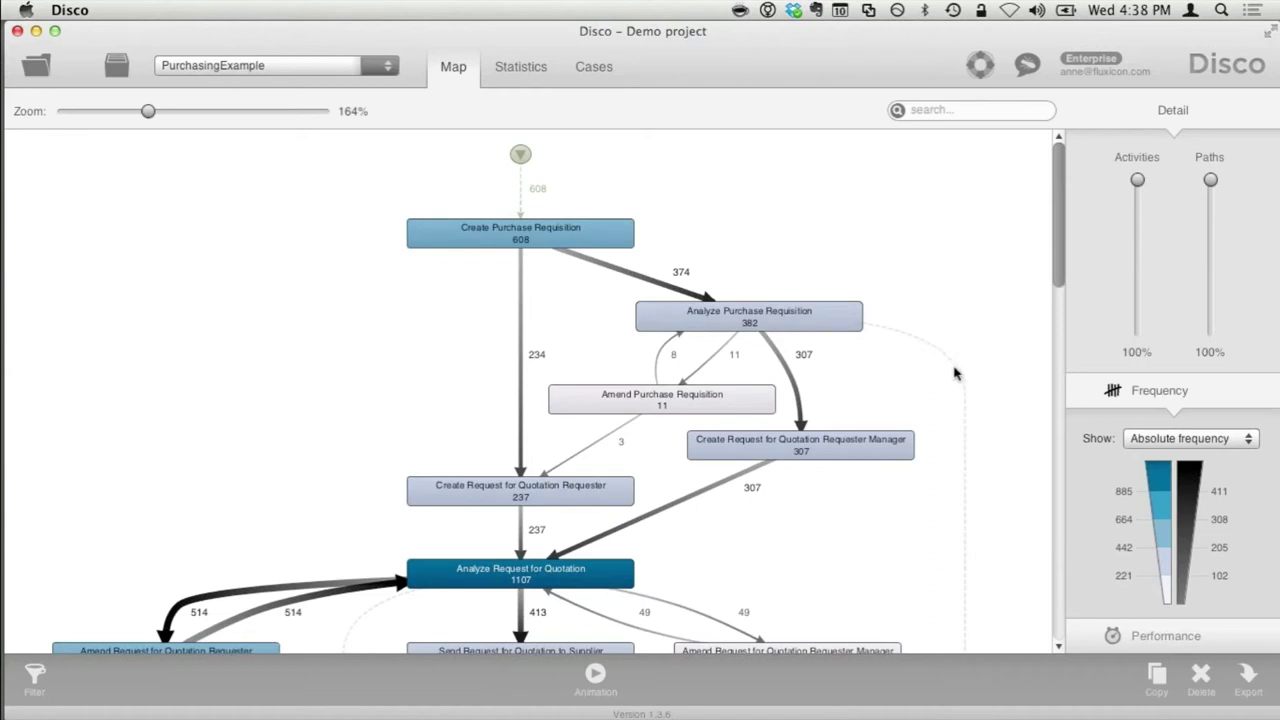
pyautogui.moveTo(1062, 205); pyautogui.dragTo(1047, 565)
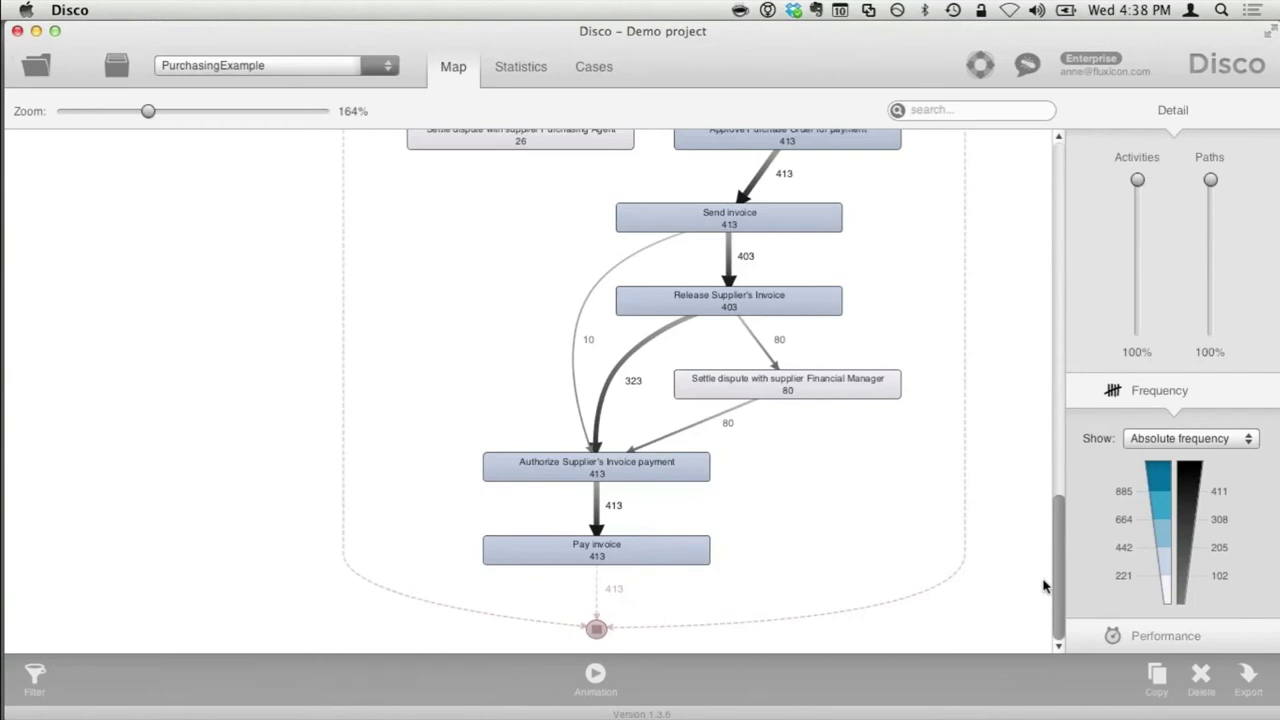
pyautogui.moveTo(1056, 580); pyautogui.dragTo(1054, 172)
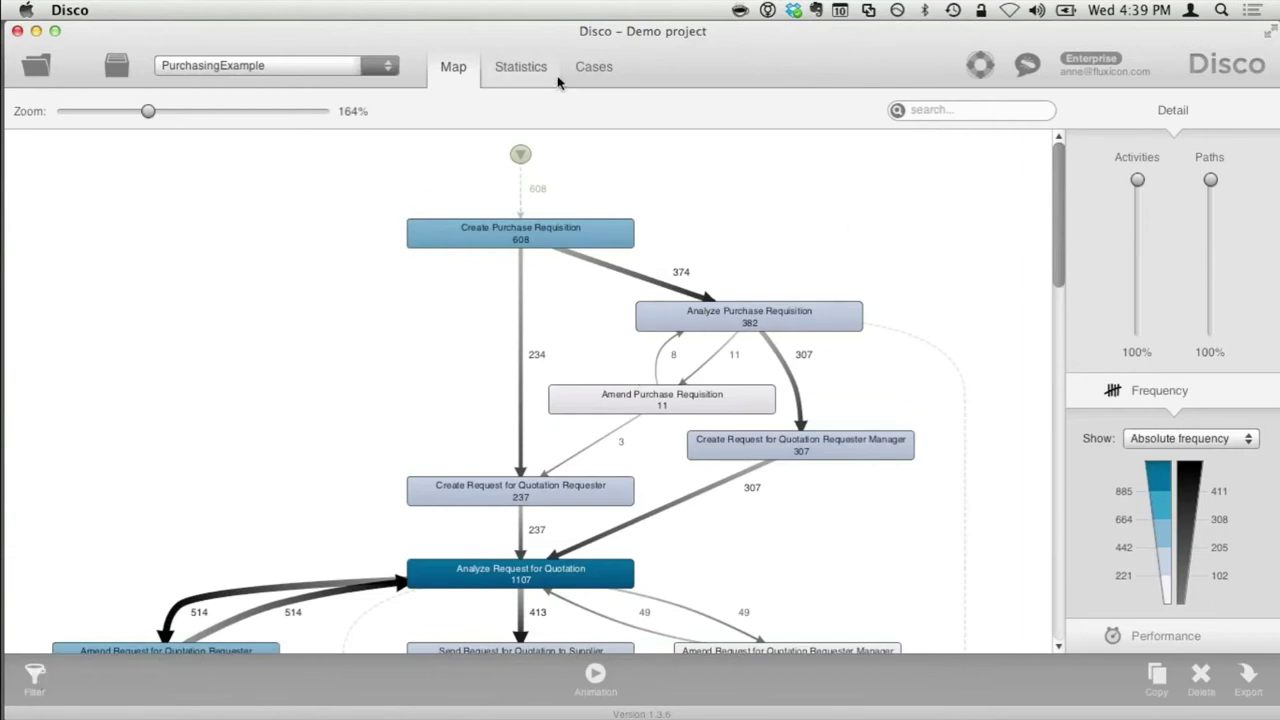
# Step: Recheck the long-running cases in the Case duration statistics and return to the process map
pyautogui.click(522, 78)
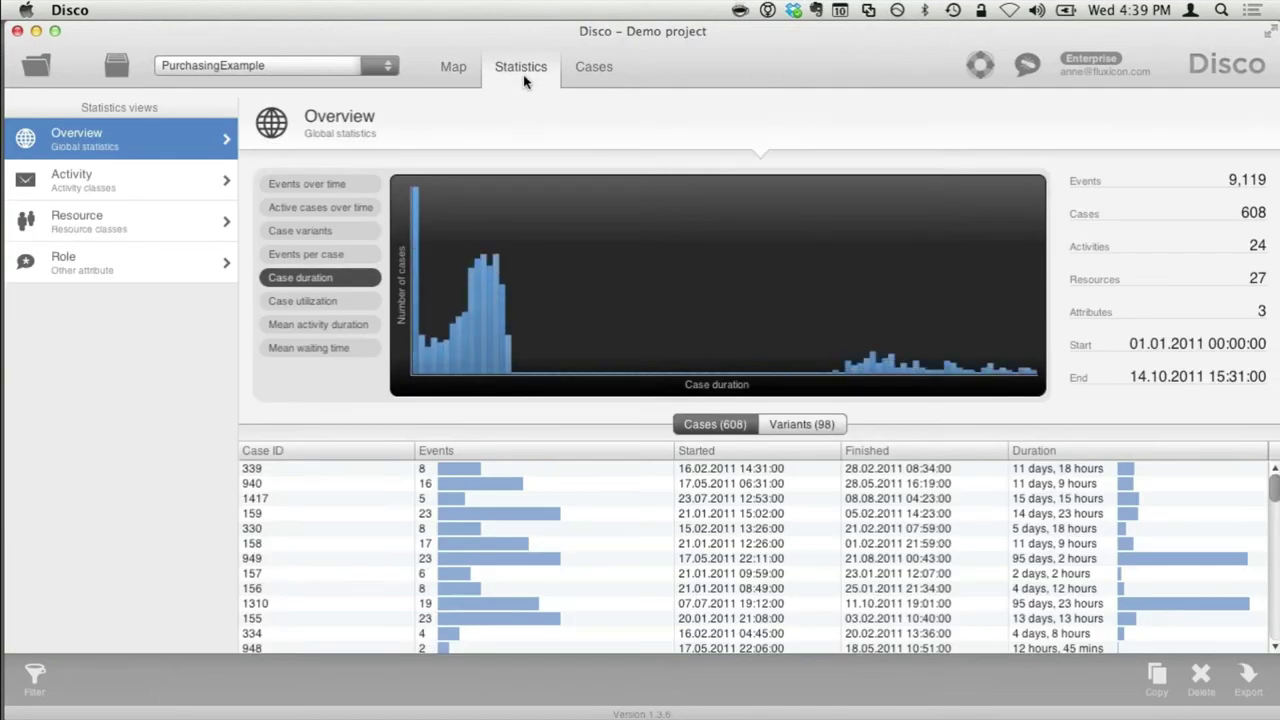
pyautogui.moveTo(876, 375)
pyautogui.click(453, 70)
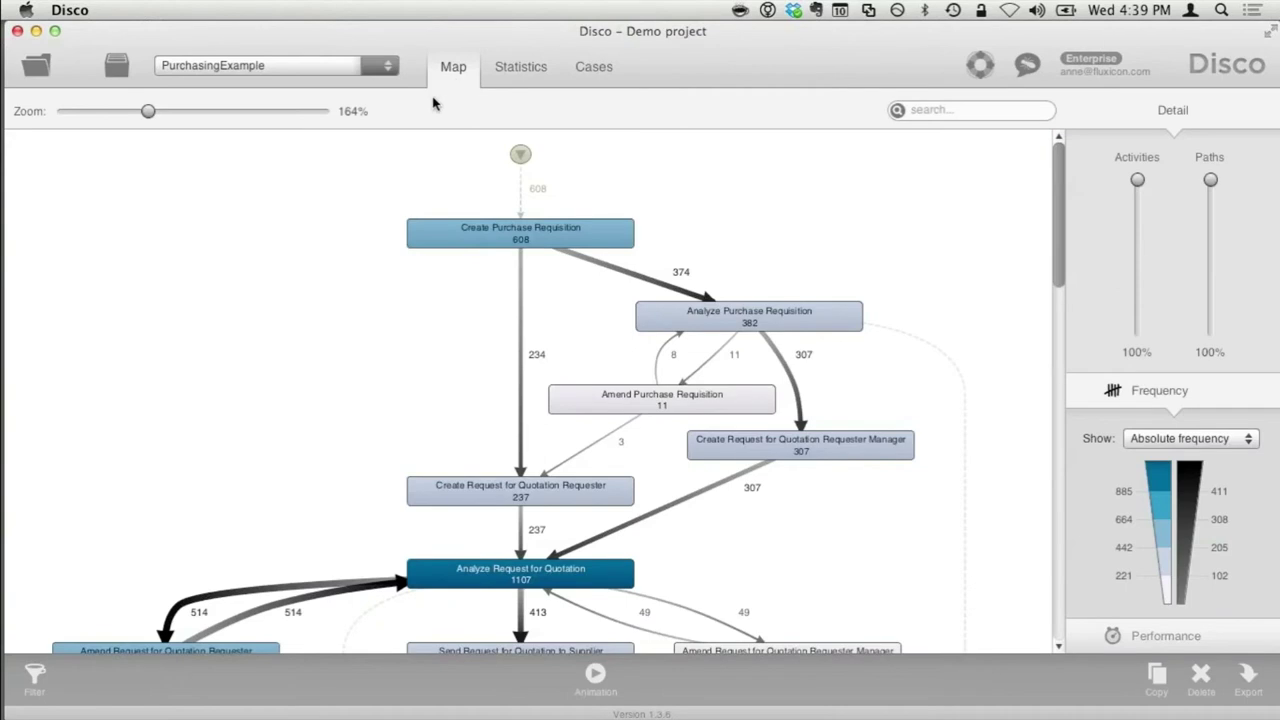
# Step: Add a Performance filter on Case duration with a minimum of 70 days, 14 hours and apply it to the log
pyautogui.click(36, 675)
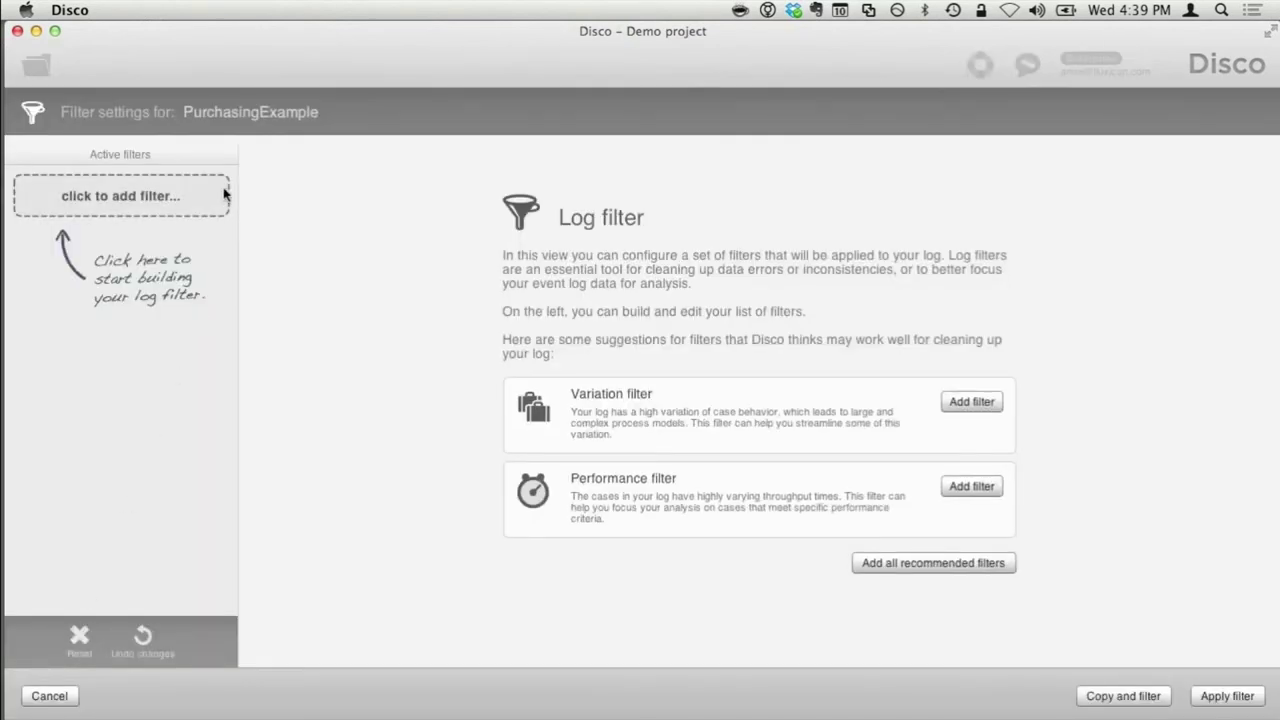
pyautogui.click(168, 198)
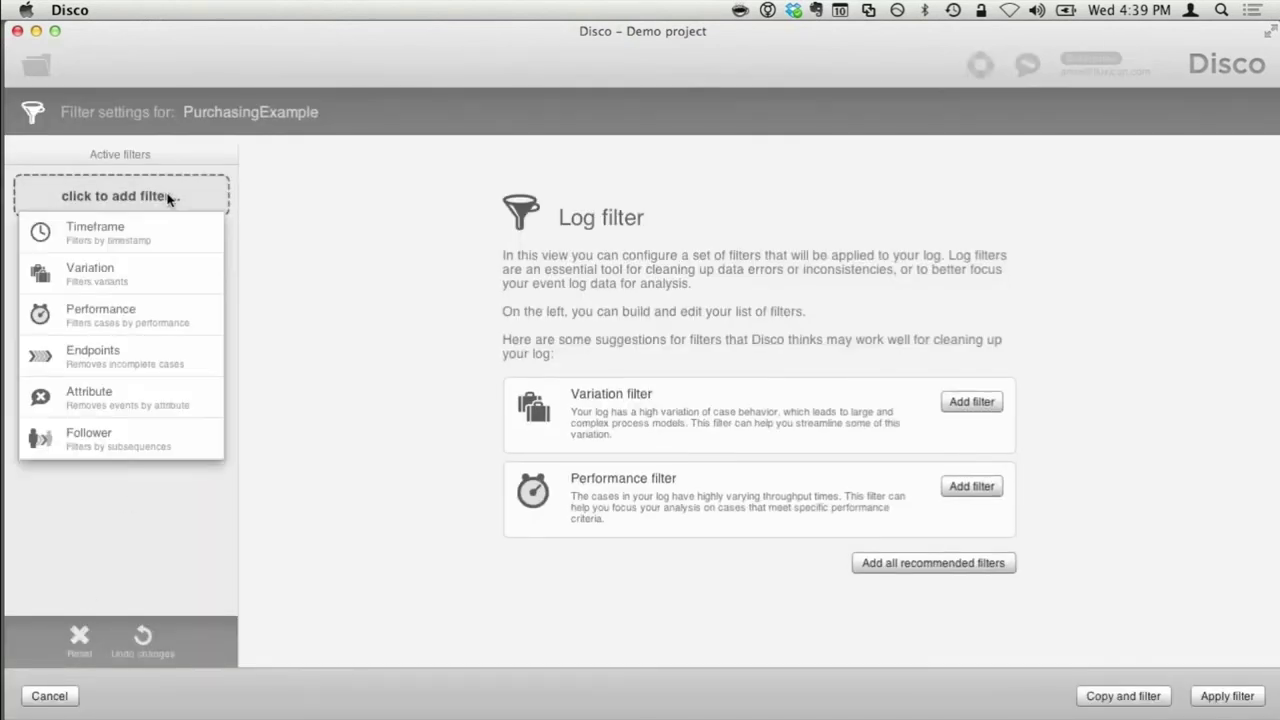
pyautogui.click(143, 322)
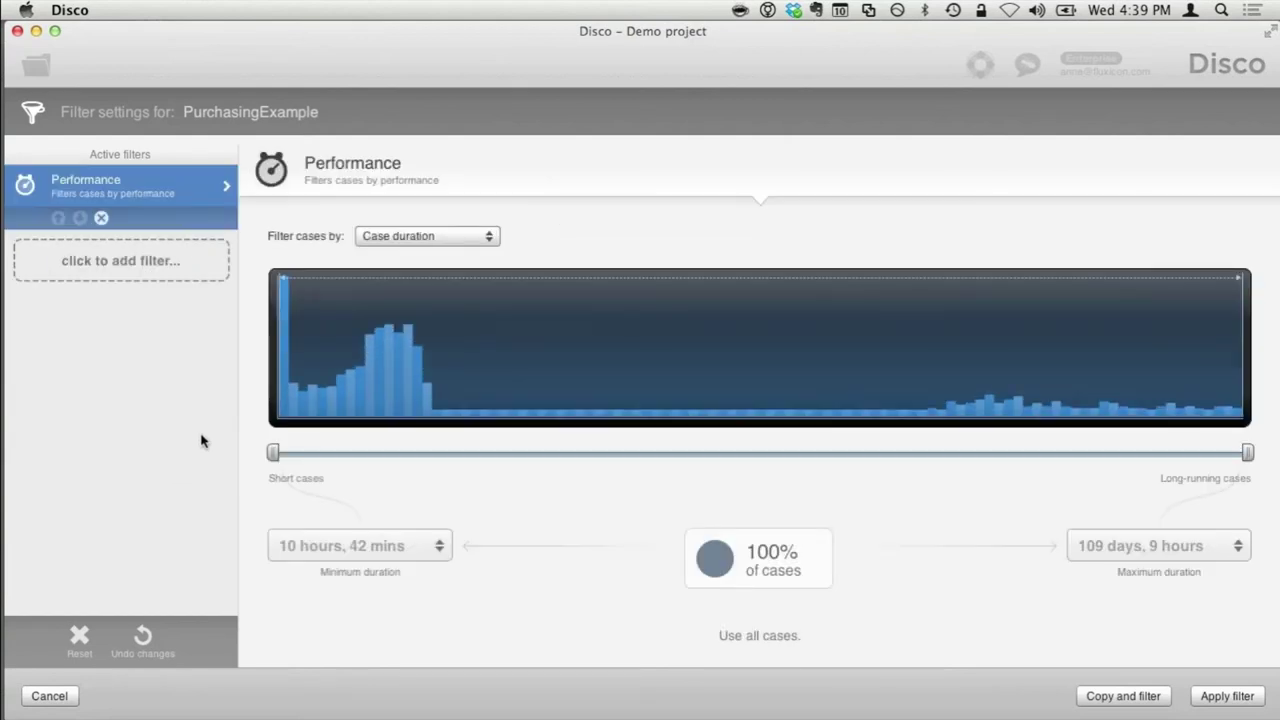
pyautogui.moveTo(273, 452); pyautogui.dragTo(895, 458)
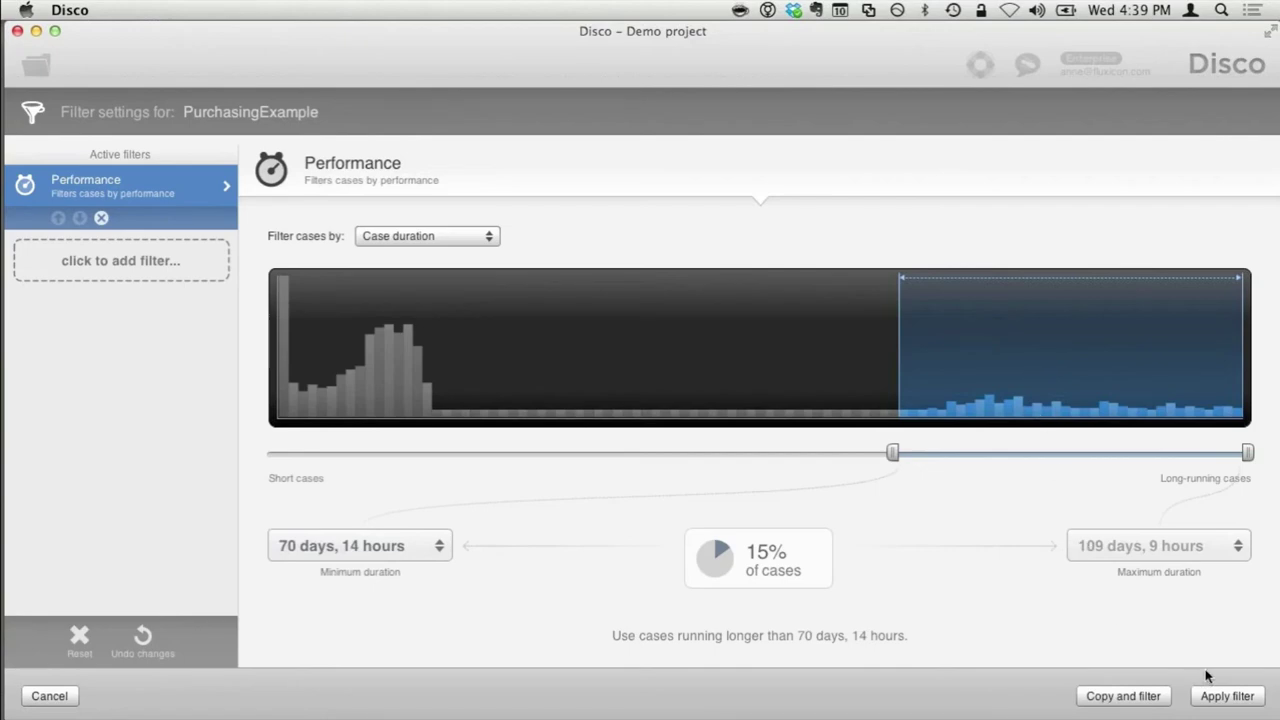
pyautogui.click(1228, 696)
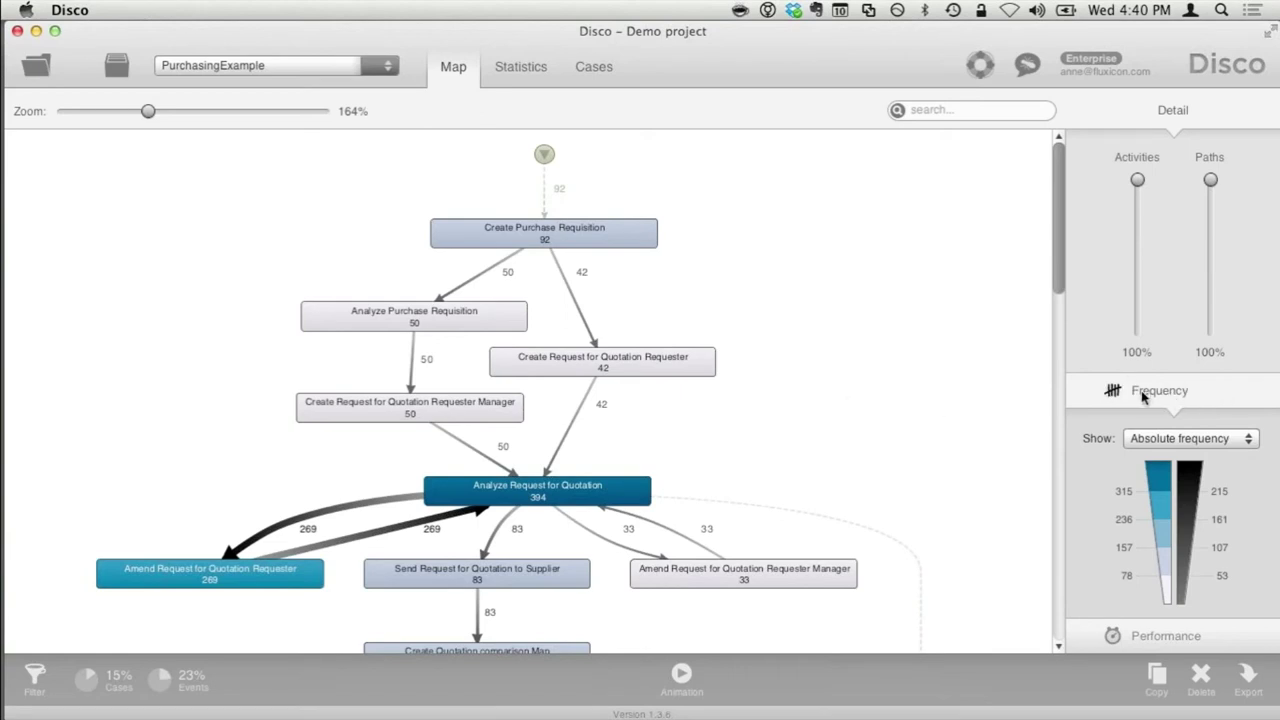
# Step: Switch the filtered process map to the Performance view and show the Mean duration
pyautogui.click(1163, 638)
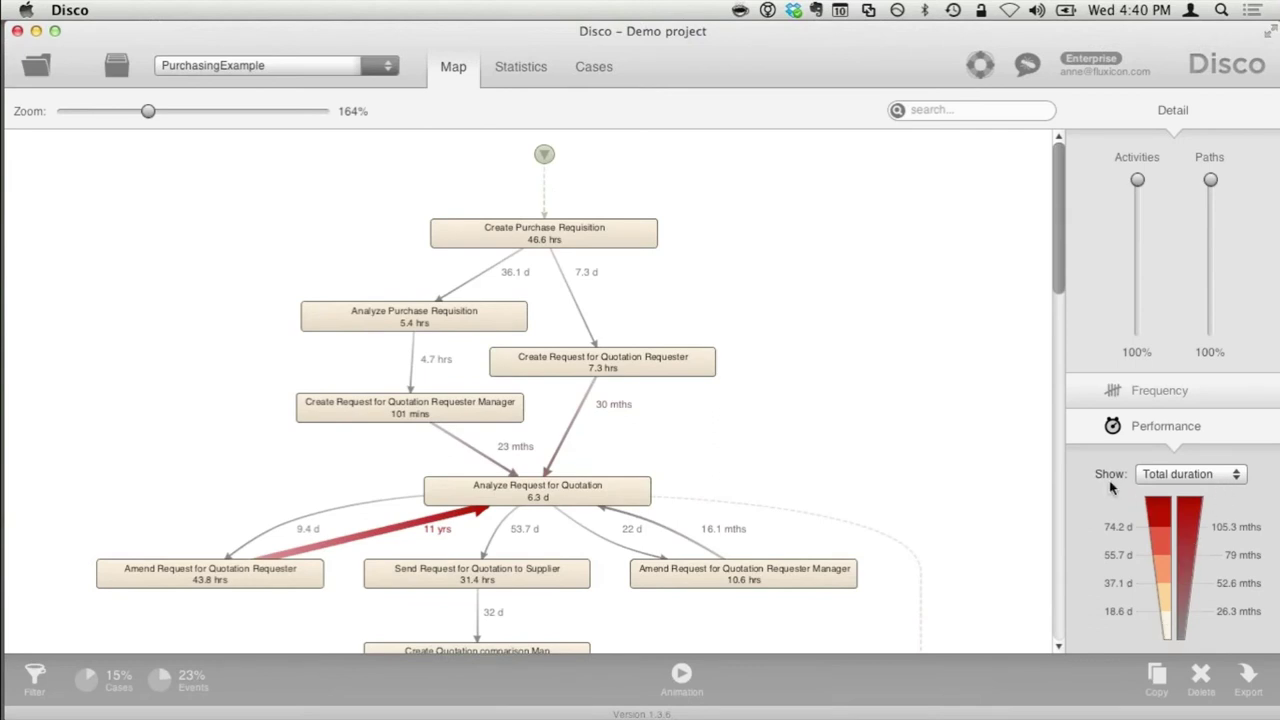
pyautogui.click(1198, 479)
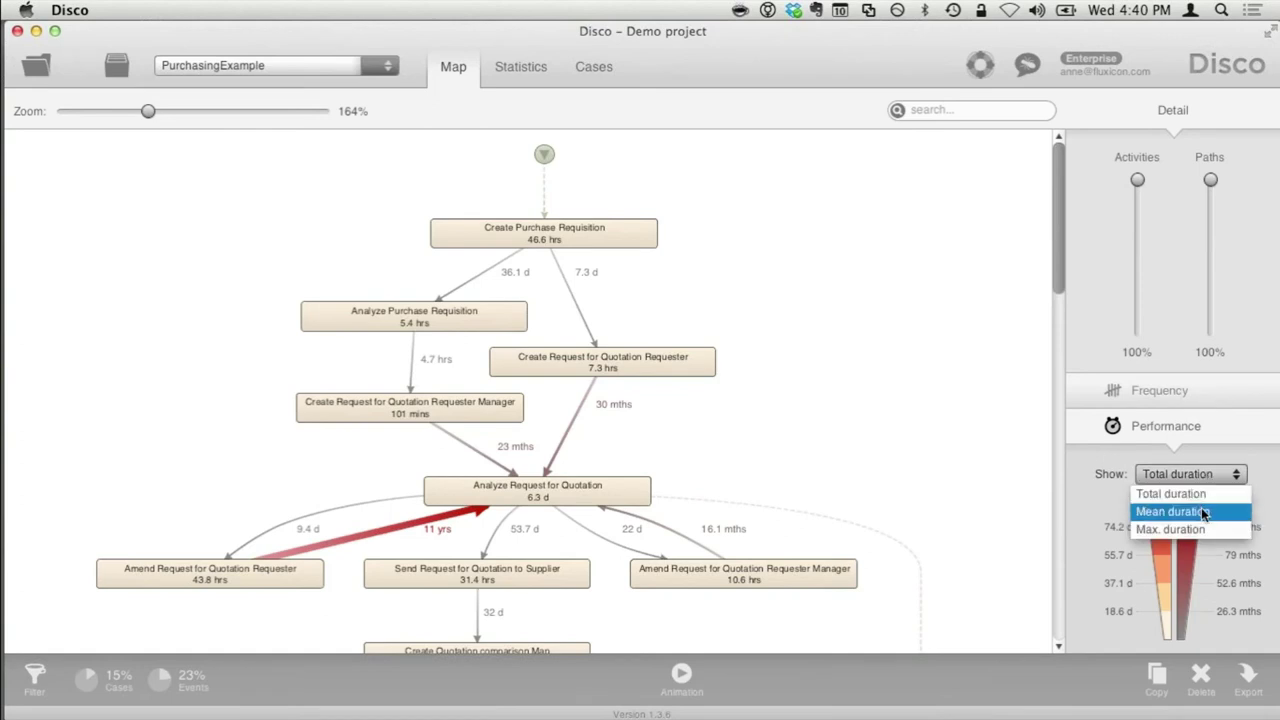
pyautogui.click(1214, 512)
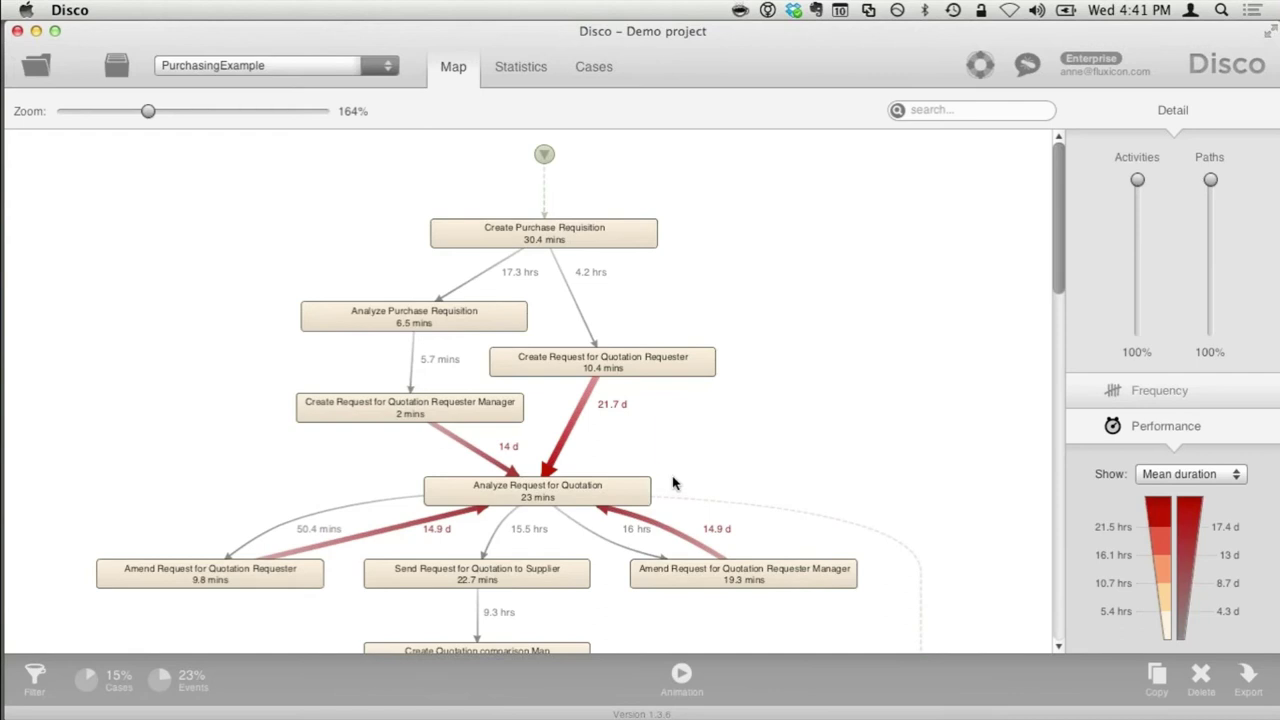
# Step: Play the animation of the filtered process at 152% zoom and watch the upper part of the map from the start point
pyautogui.click(682, 675)
pyautogui.click(682, 675)
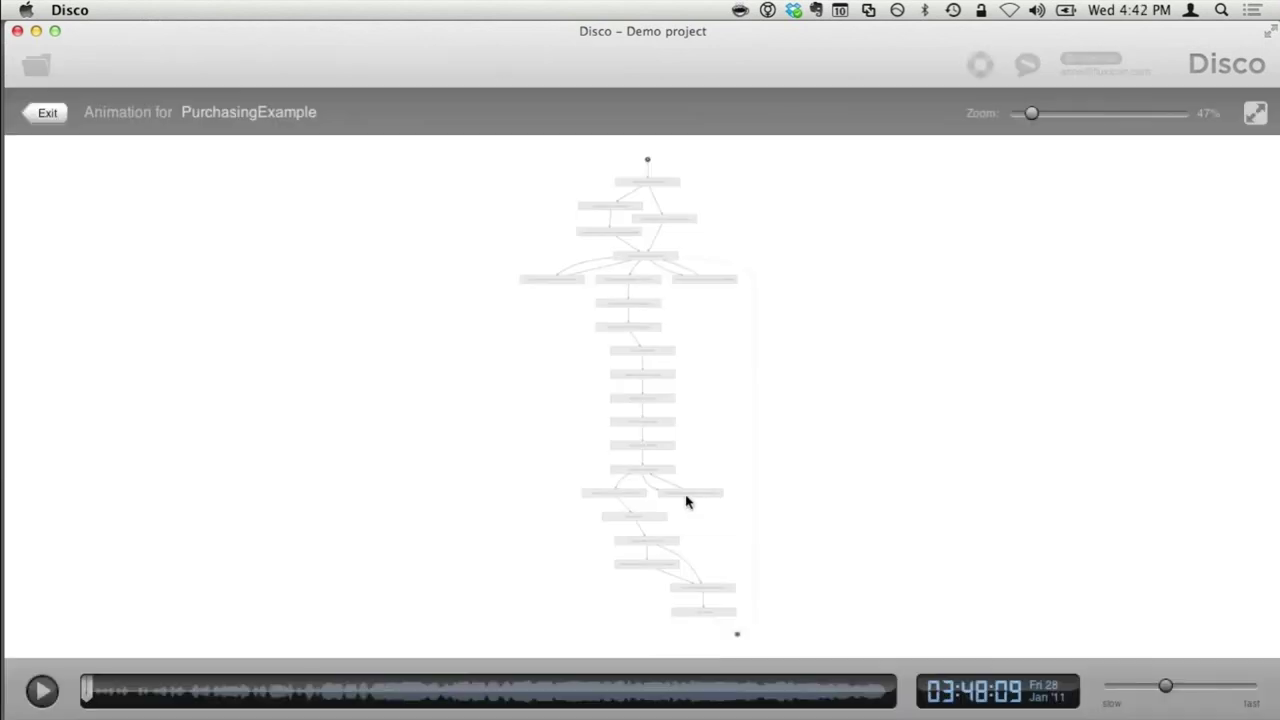
pyautogui.click(42, 690)
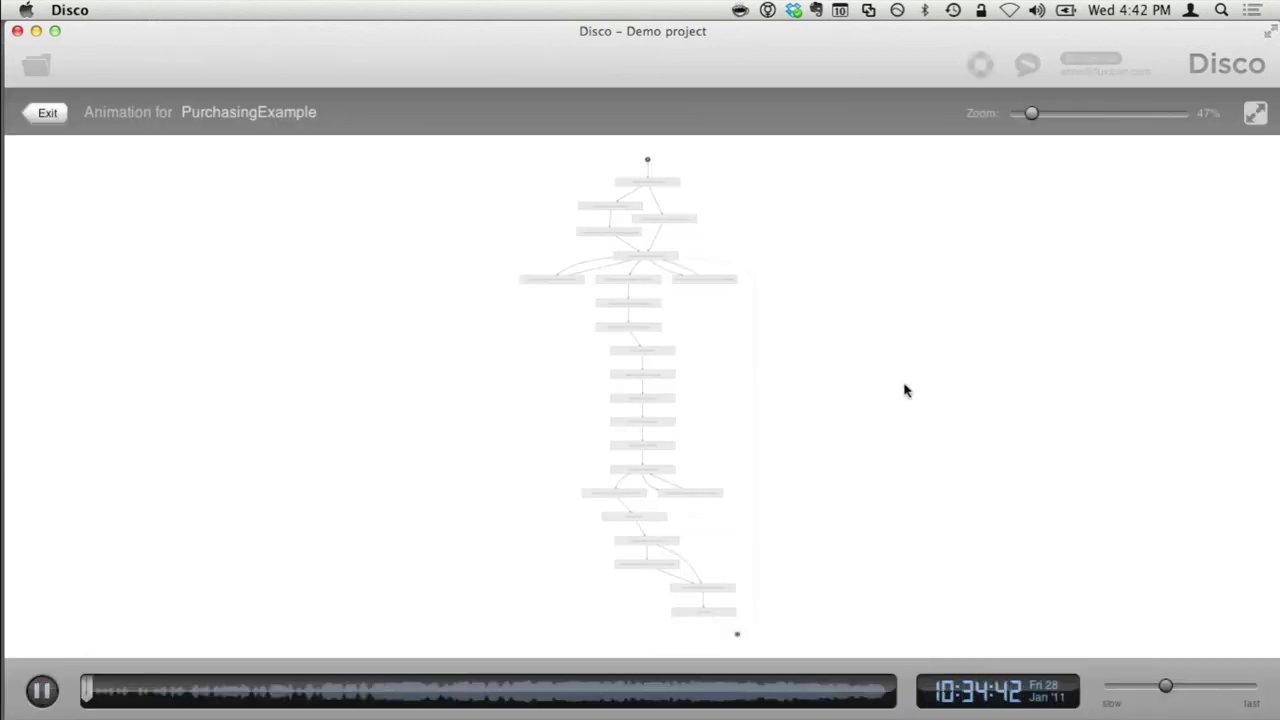
pyautogui.moveTo(1031, 117); pyautogui.dragTo(1066, 115)
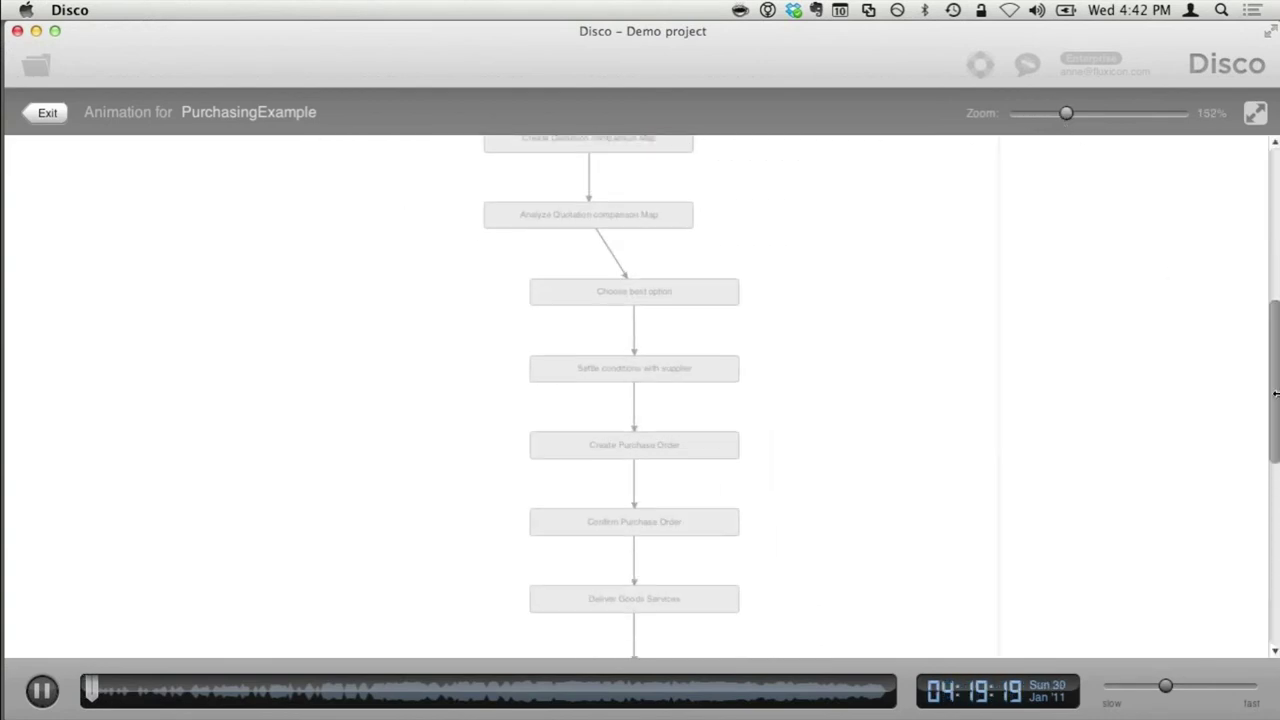
pyautogui.moveTo(1277, 395); pyautogui.dragTo(1262, 242)
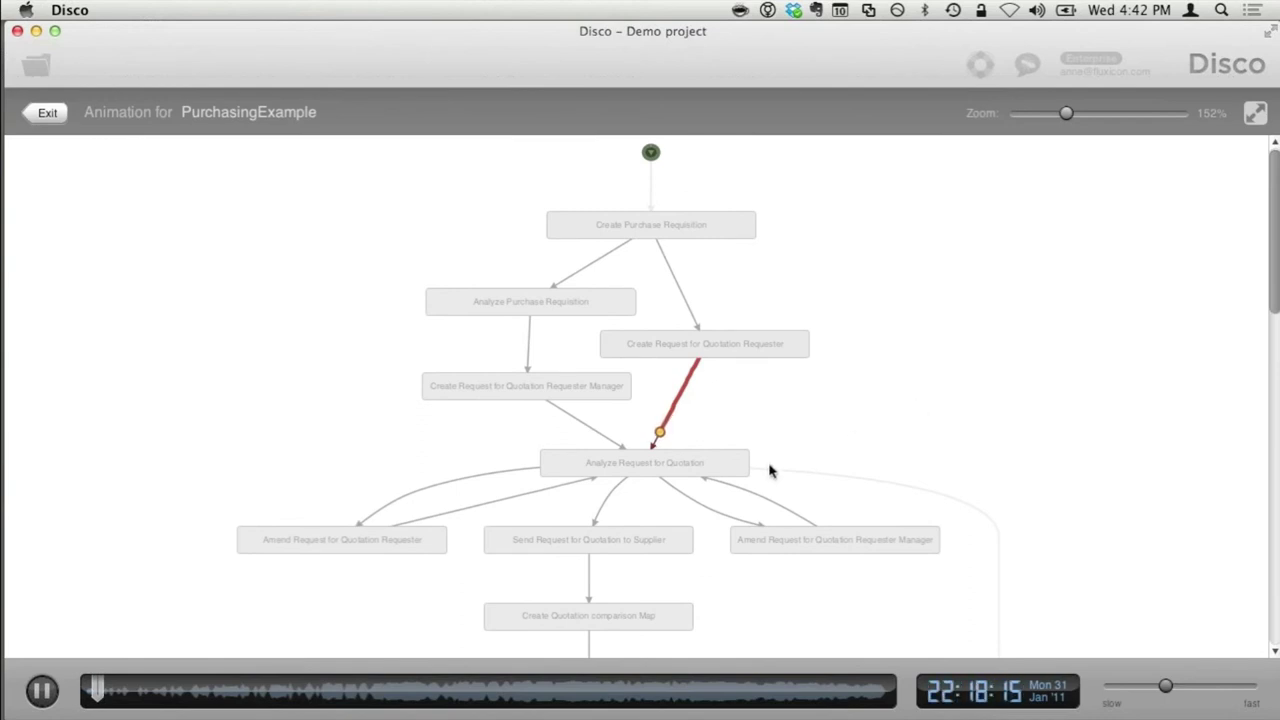
# Step: Skip the animation forward along its timeline, watch it through to about 10 May 2011, and exit to the process map
pyautogui.moveTo(97, 698); pyautogui.dragTo(297, 697)
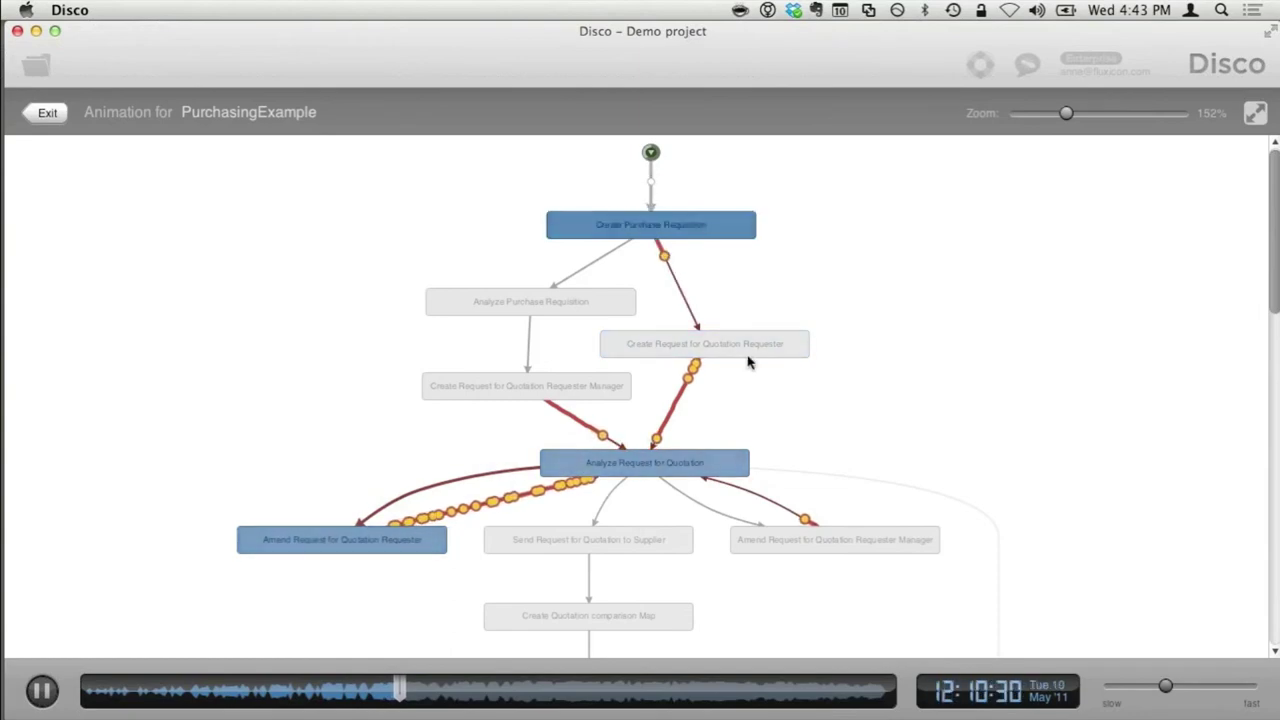
pyautogui.click(47, 113)
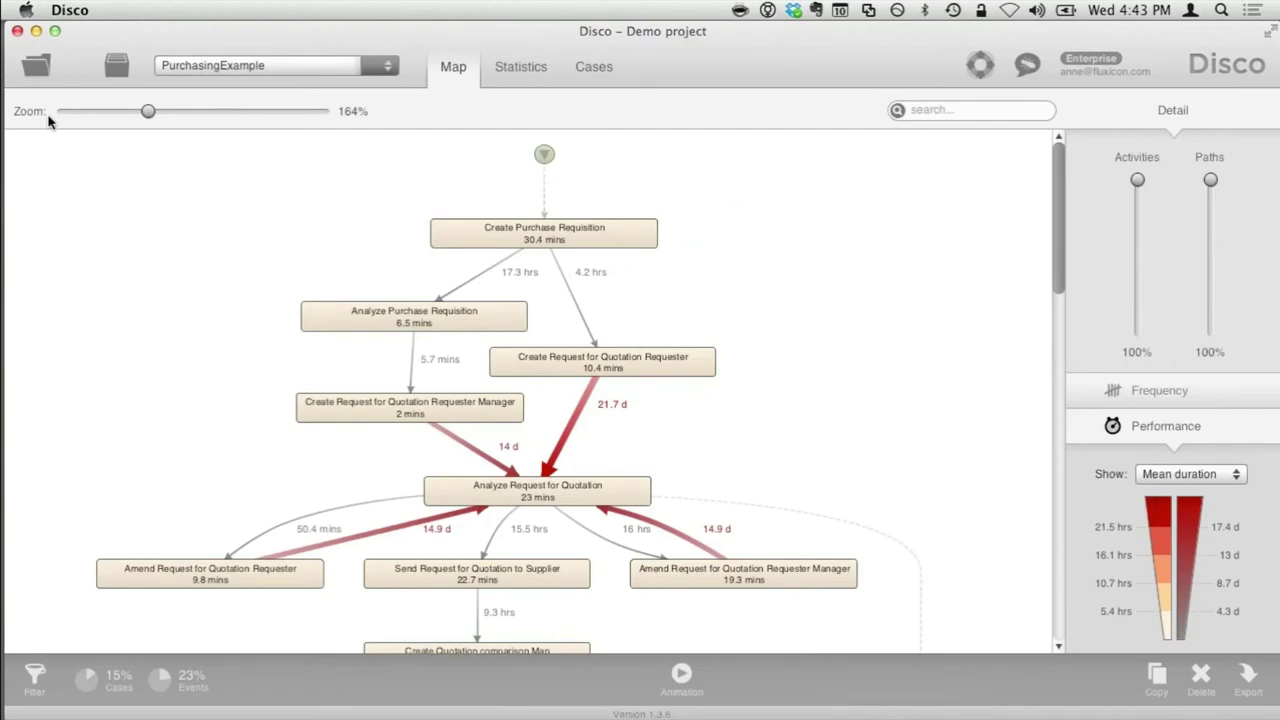
# Step: Remove the Performance filter from PurchasingExample and apply the empty filter settings to the log
pyautogui.click(90, 678)
pyautogui.click(99, 215)
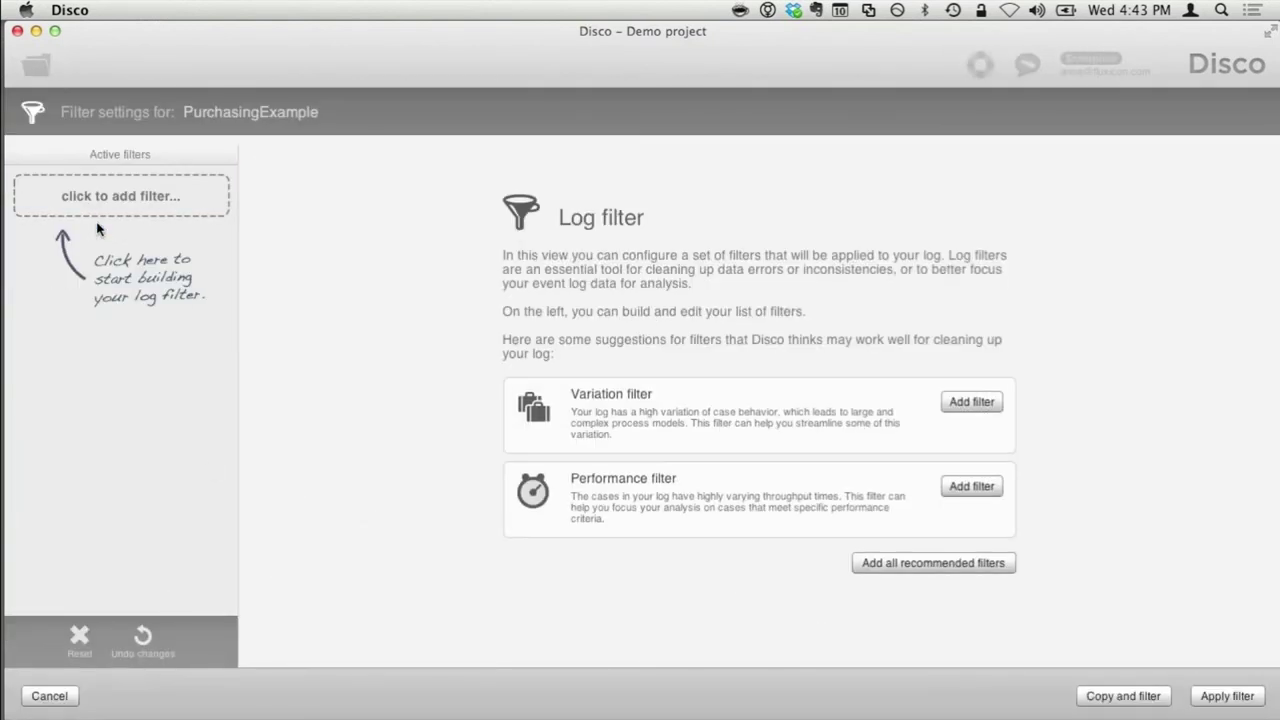
pyautogui.click(1222, 696)
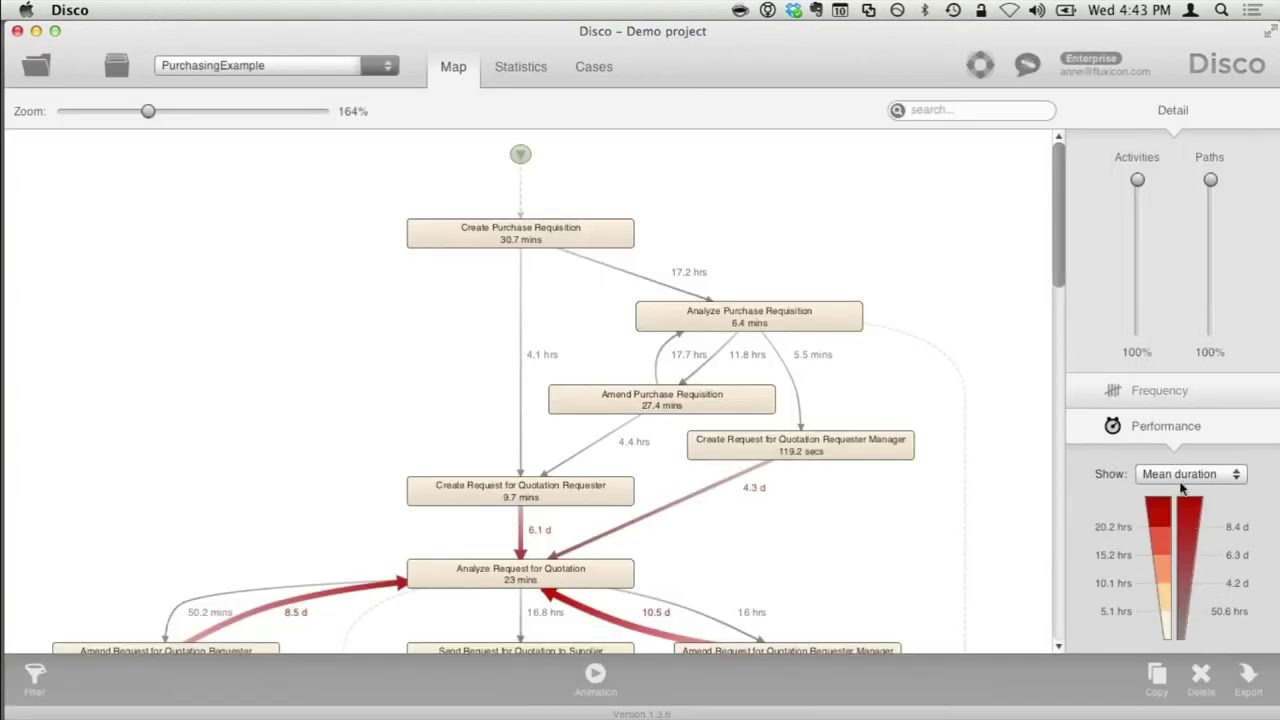
# Step: Show the map's Absolute frequency and inspect the invoice activities at the end of the process
pyautogui.click(1158, 392)
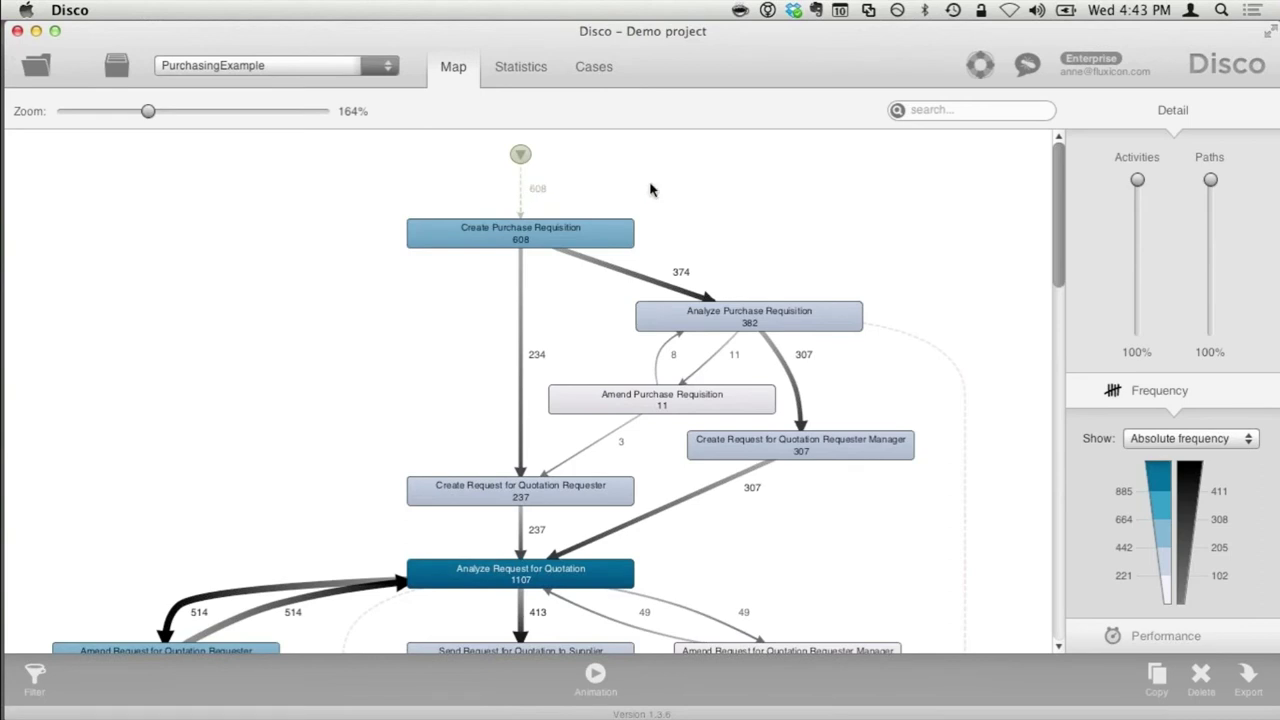
pyautogui.moveTo(1057, 183); pyautogui.dragTo(1049, 422)
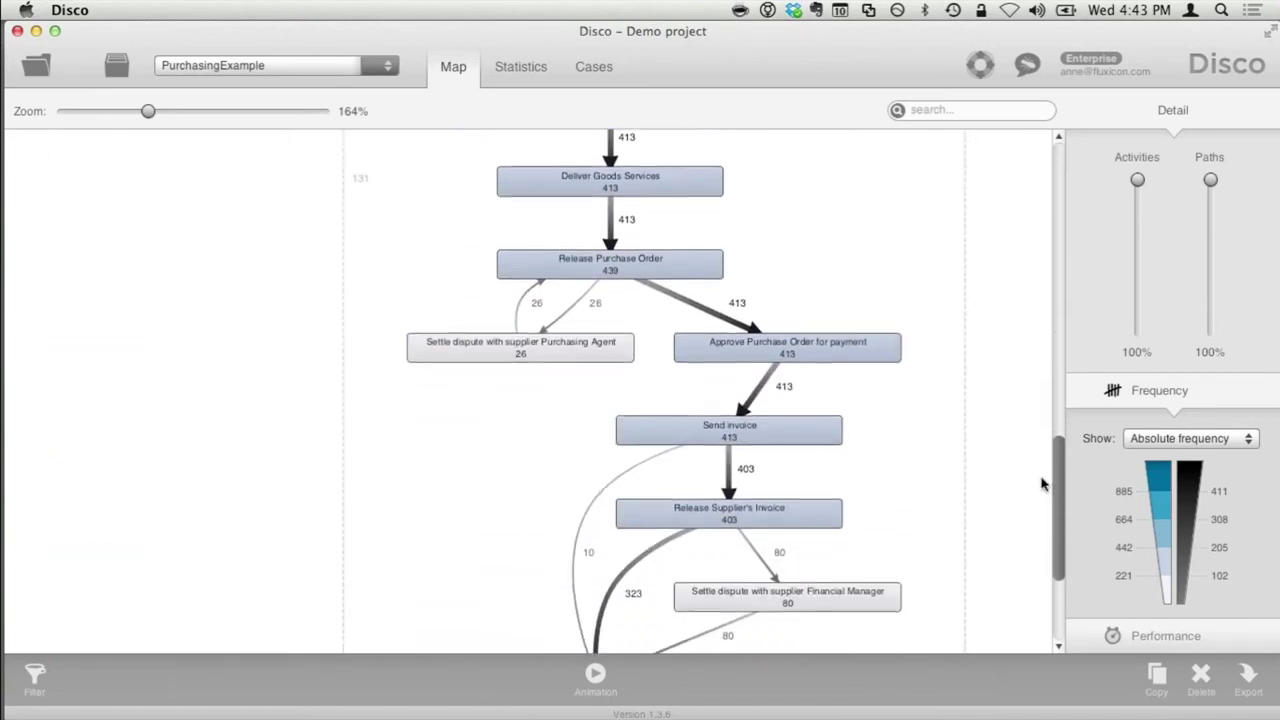
pyautogui.scroll(1, 816, 293)
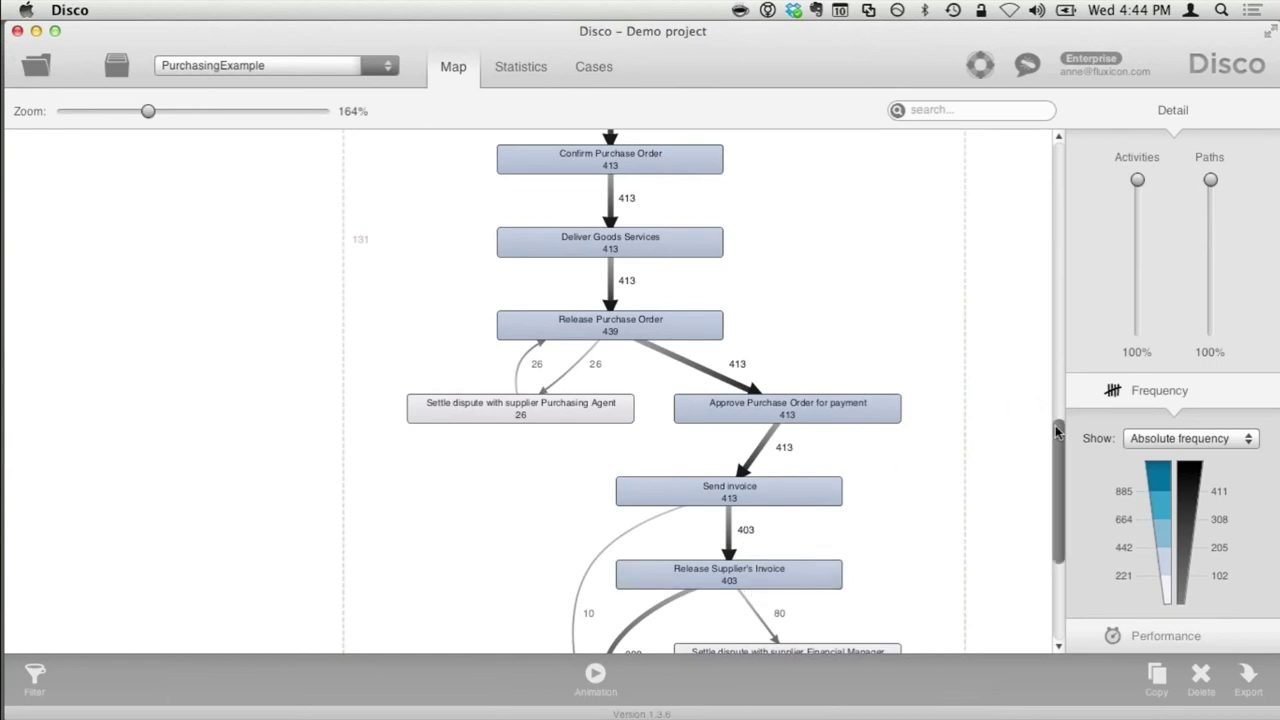
pyautogui.moveTo(1061, 438); pyautogui.dragTo(1061, 513)
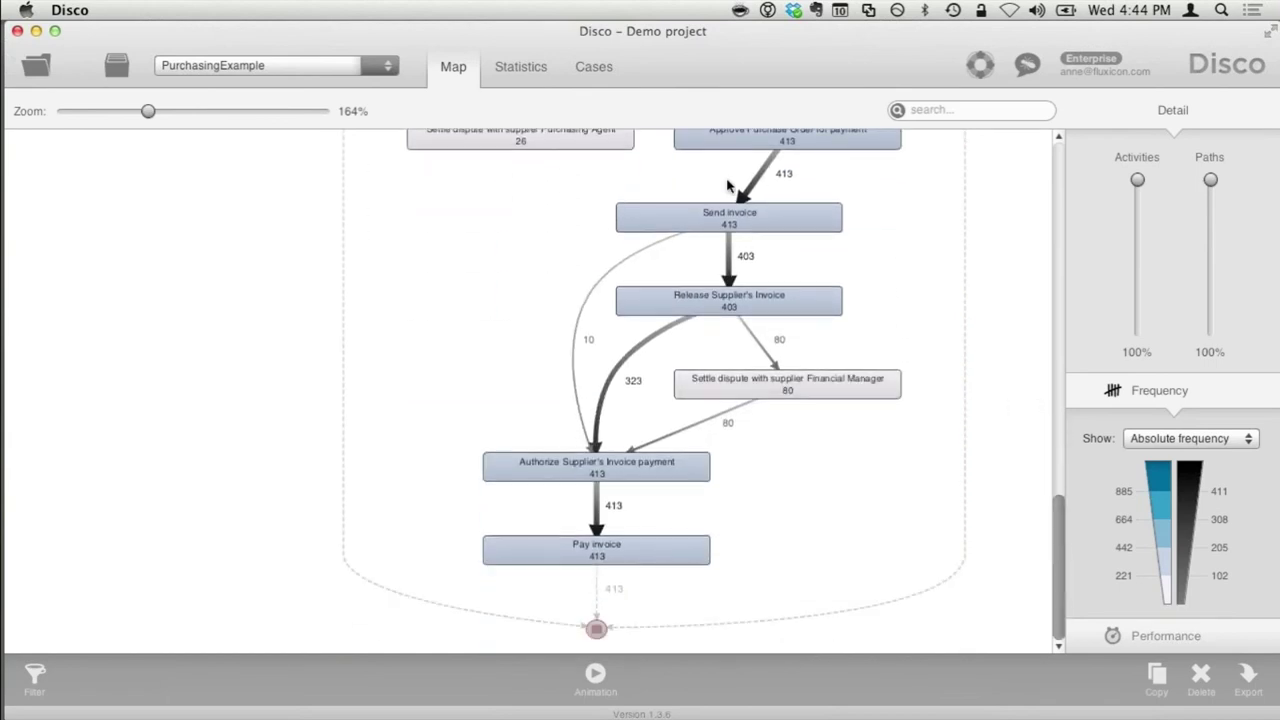
# Step: Filter the log to cases where Send invoice is directly followed by Authorize Supplier's Invoice payment
pyautogui.scroll(2, 910, 352)
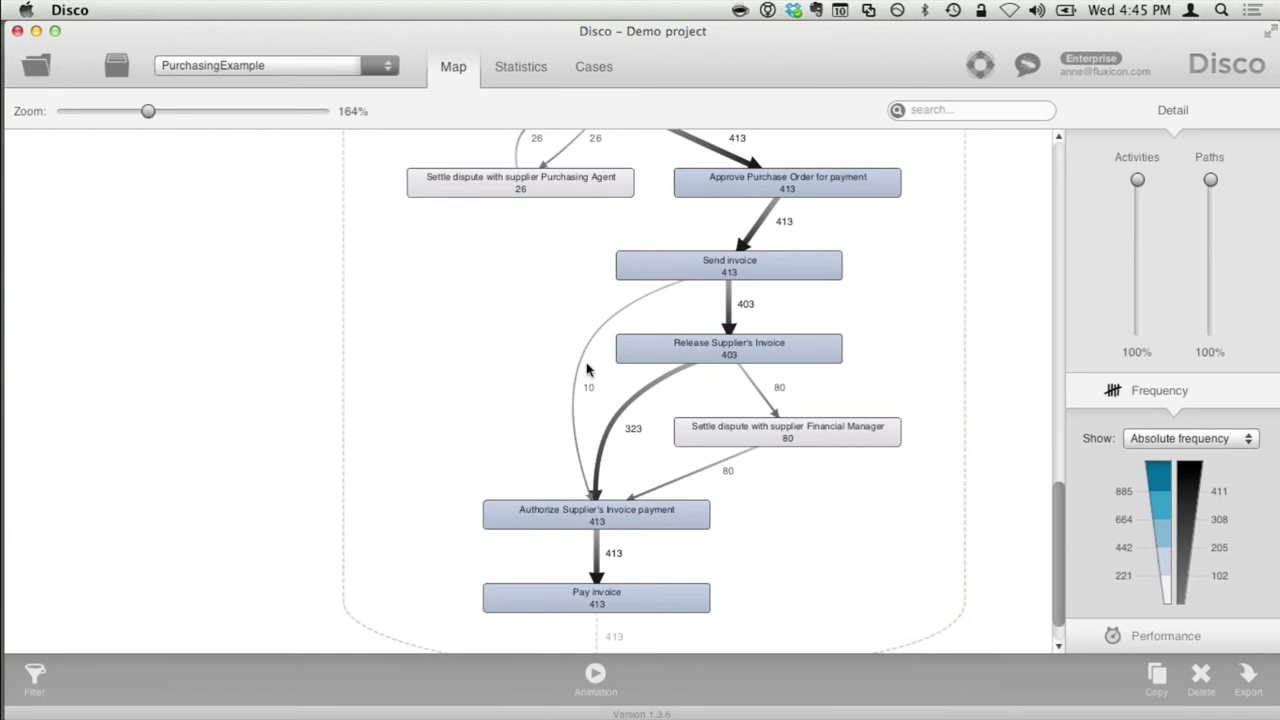
pyautogui.click(582, 365)
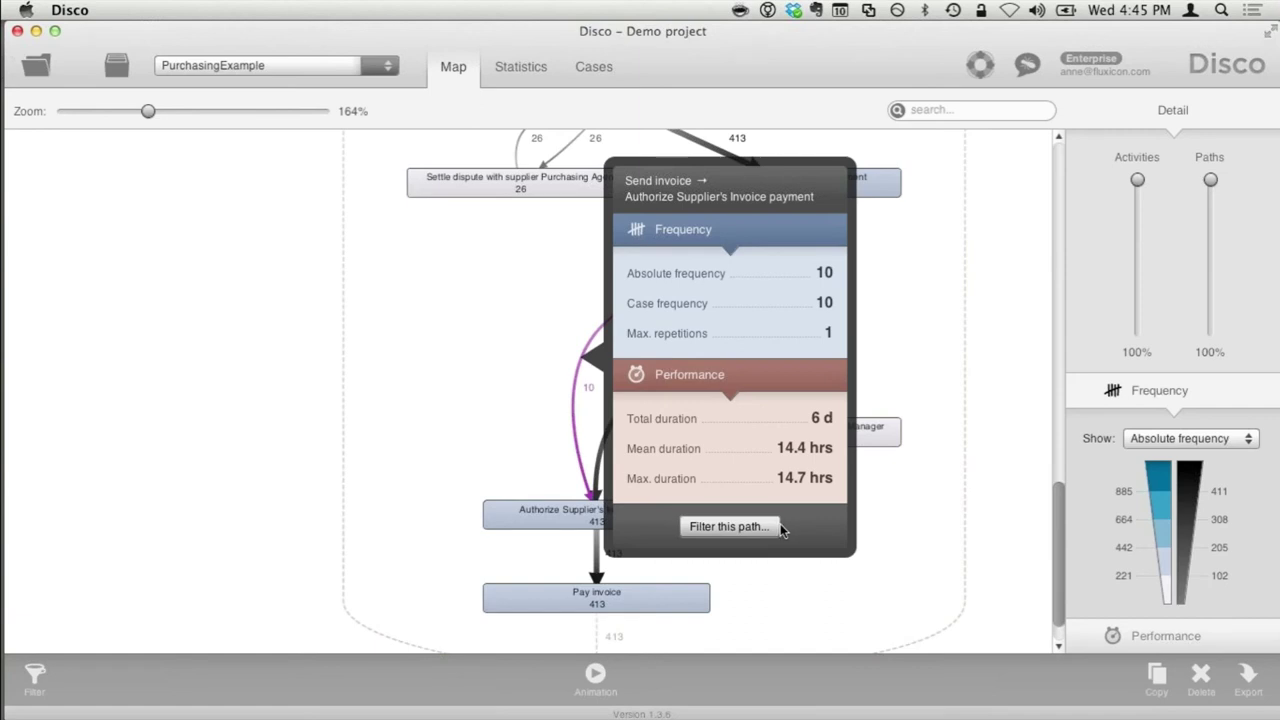
pyautogui.click(737, 526)
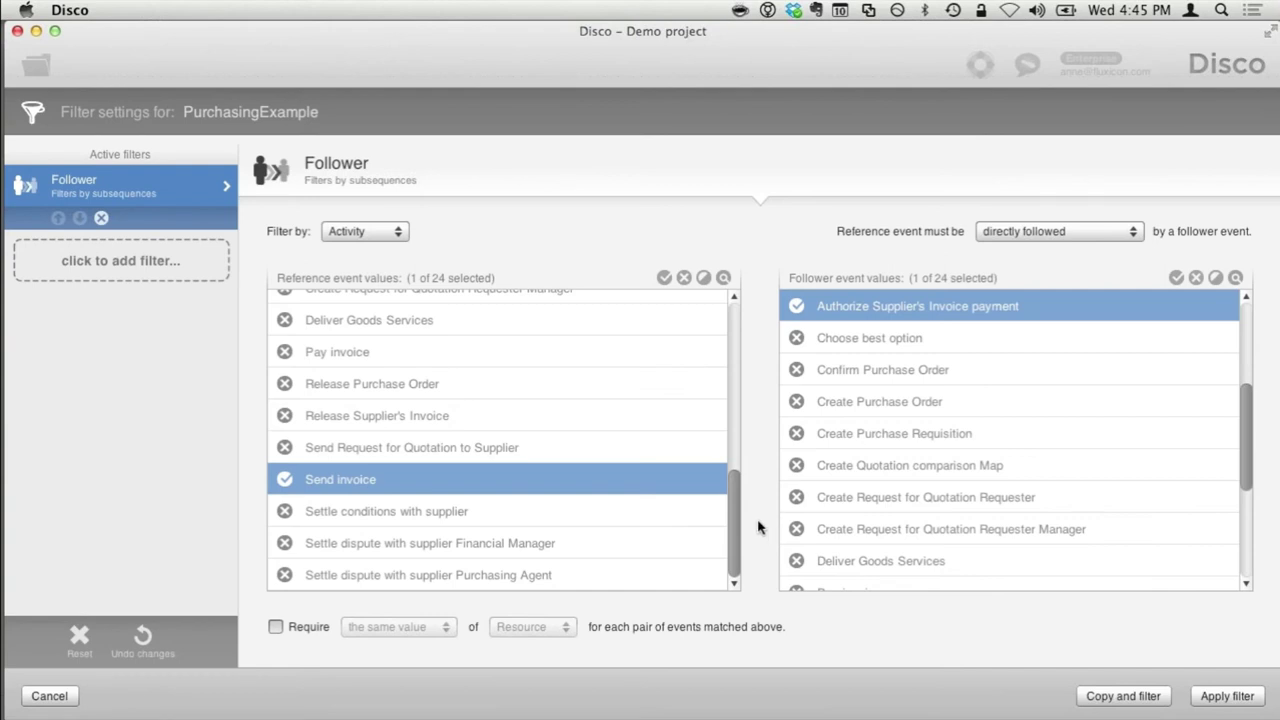
pyautogui.click(1244, 690)
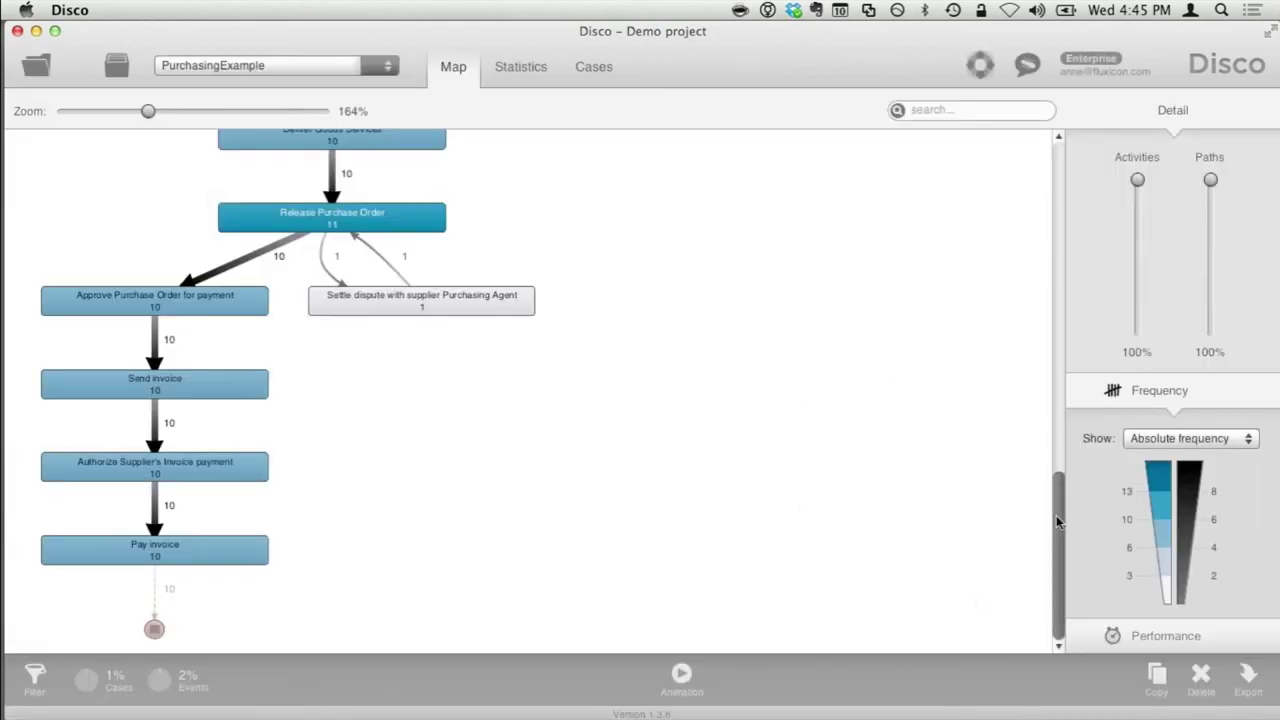
# Step: Check the start of the filtered map and browse cases 150, 5, 4 and 547 in the Cases view, returning to case 4
pyautogui.moveTo(1056, 520); pyautogui.dragTo(1056, 159)
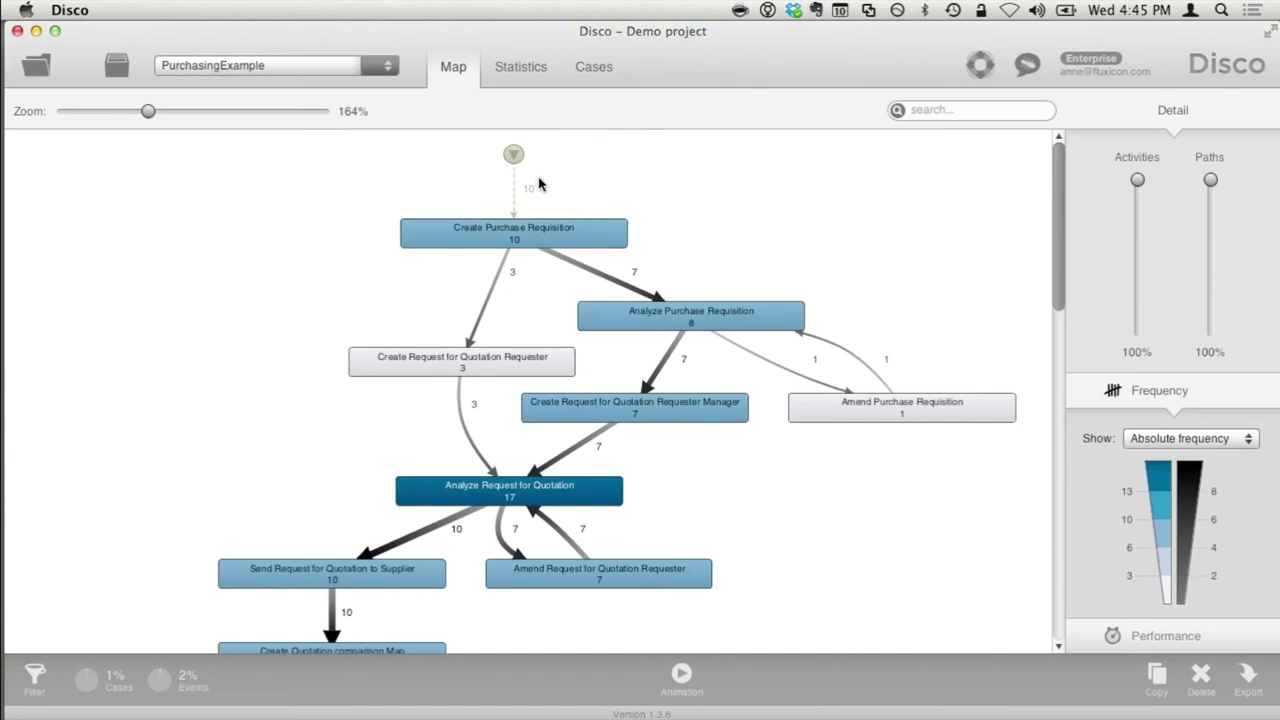
pyautogui.click(606, 74)
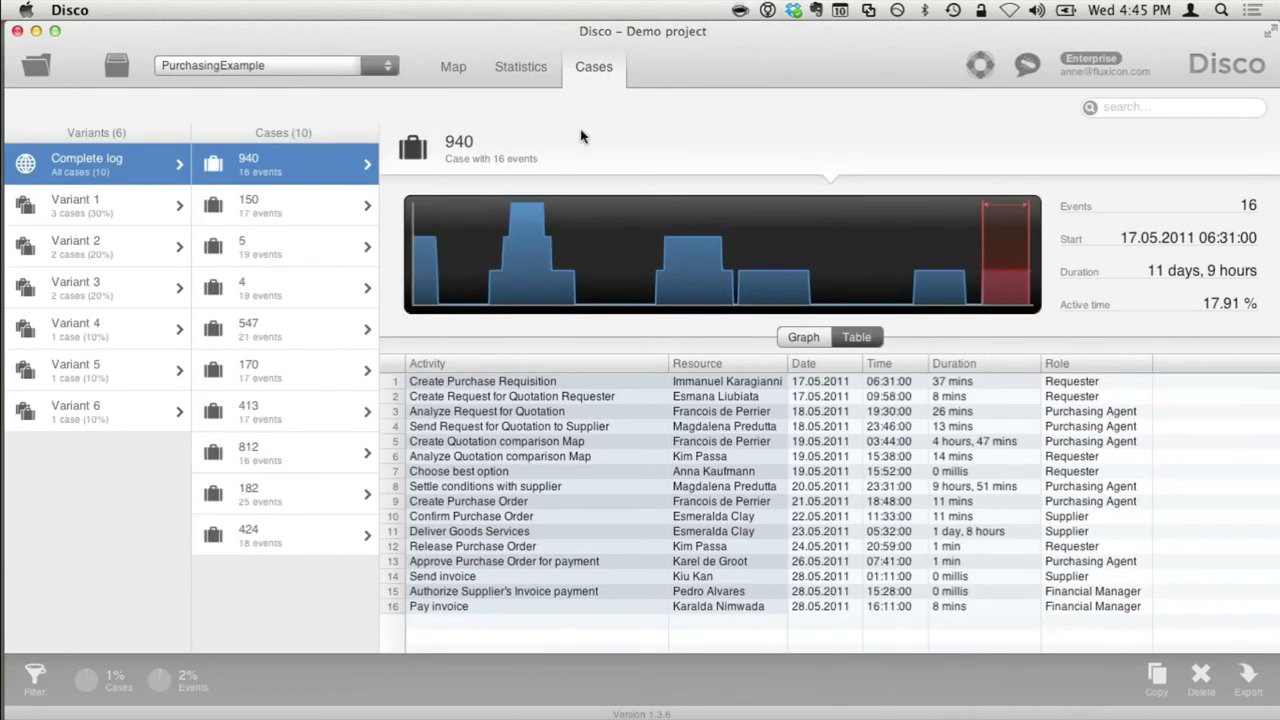
pyautogui.click(285, 214)
pyautogui.click(281, 250)
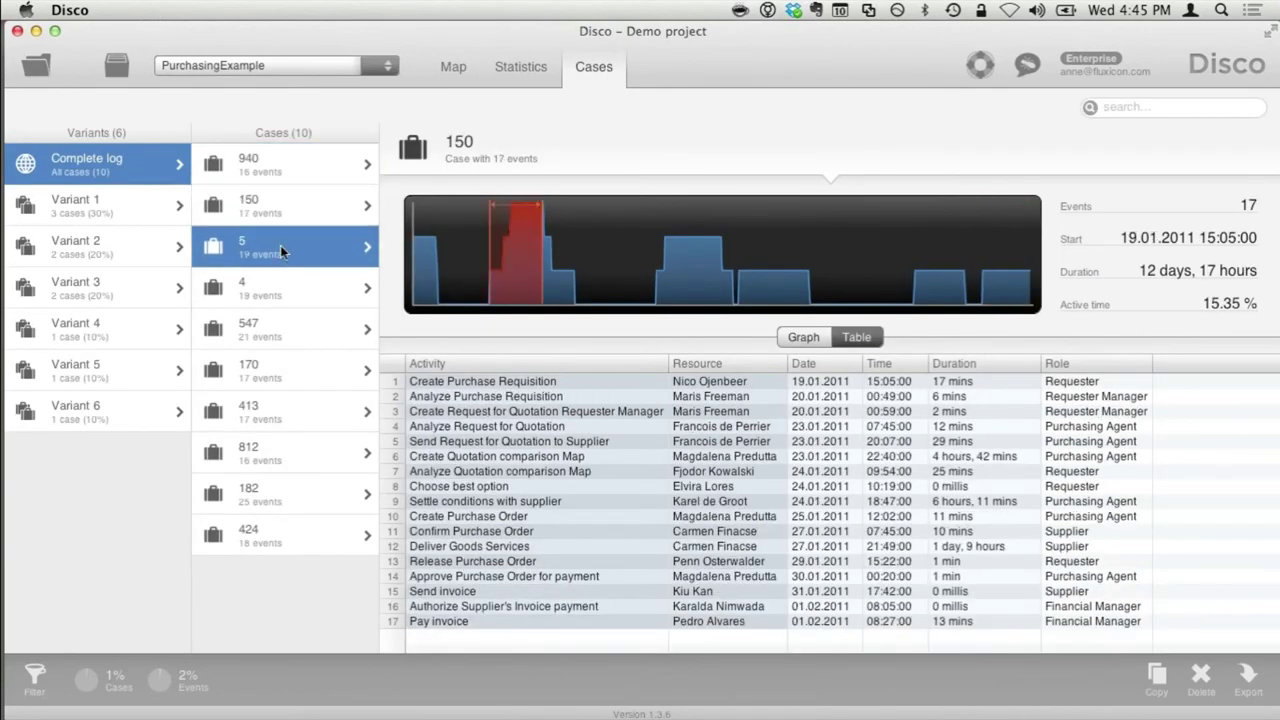
pyautogui.click(275, 290)
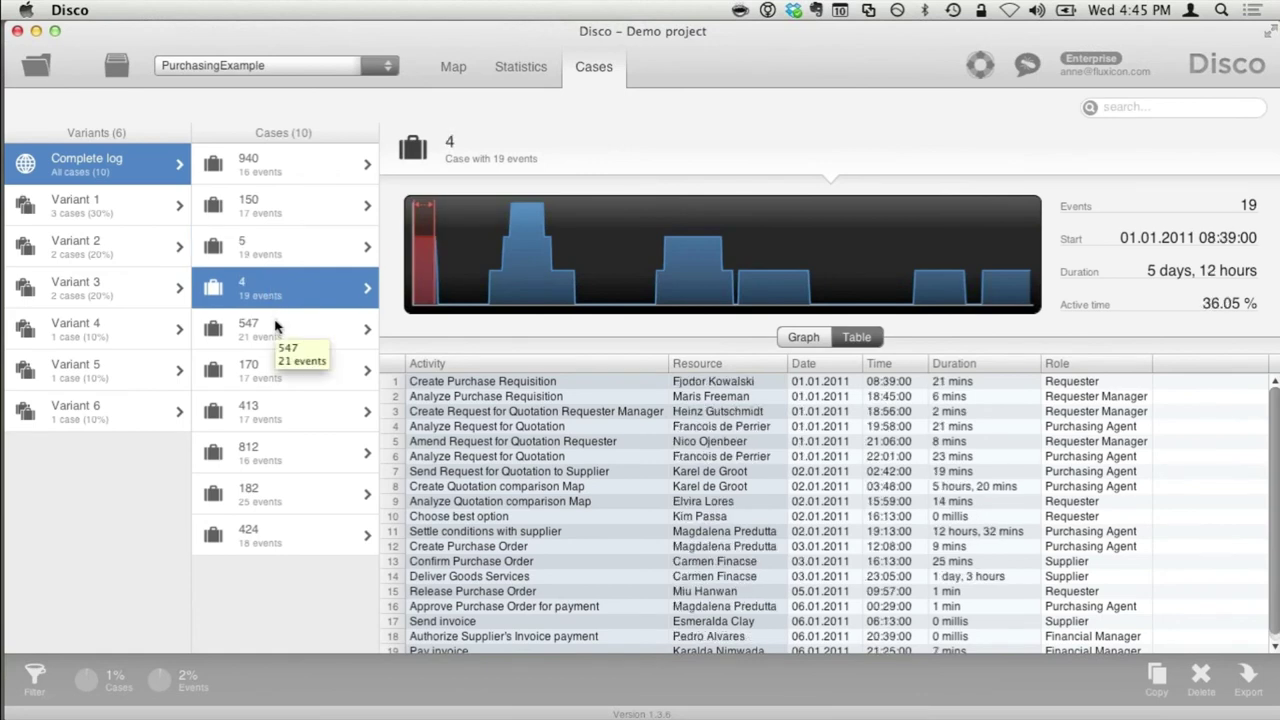
pyautogui.click(278, 321)
pyautogui.click(285, 287)
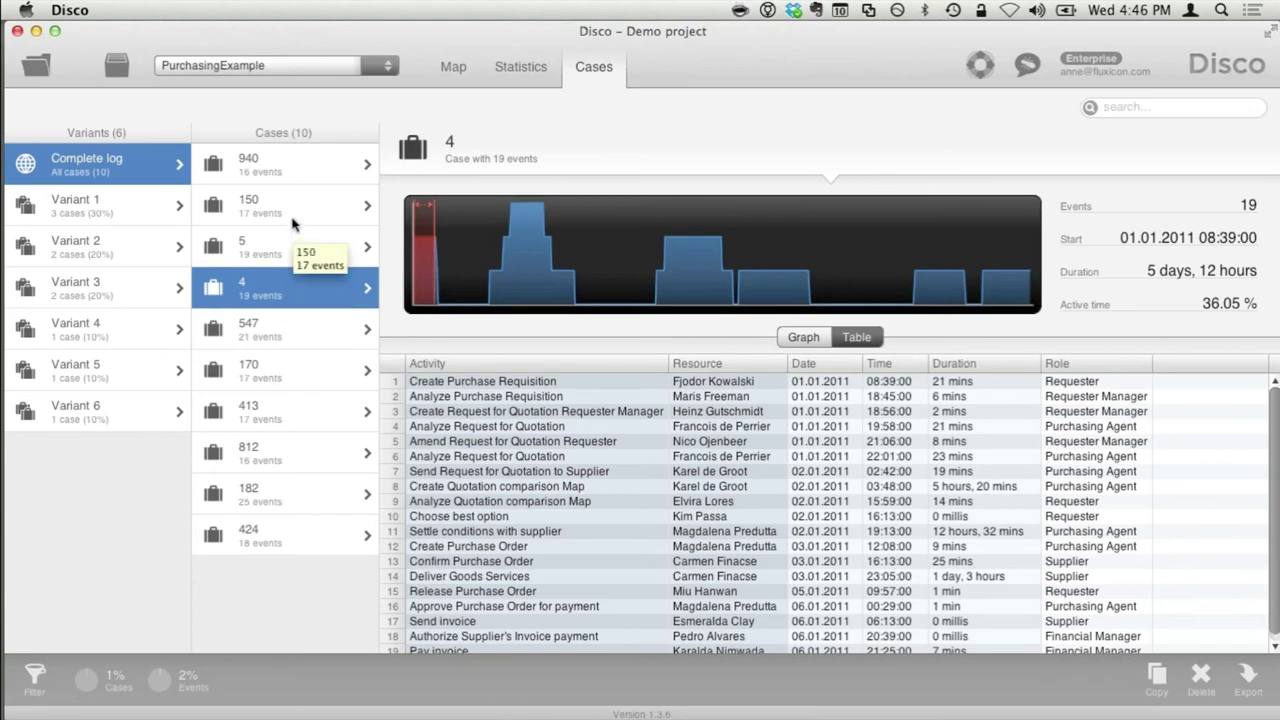
# Step: Reload the PurchasingExample data set from the project view and configure its Activity column as Other
pyautogui.click(119, 60)
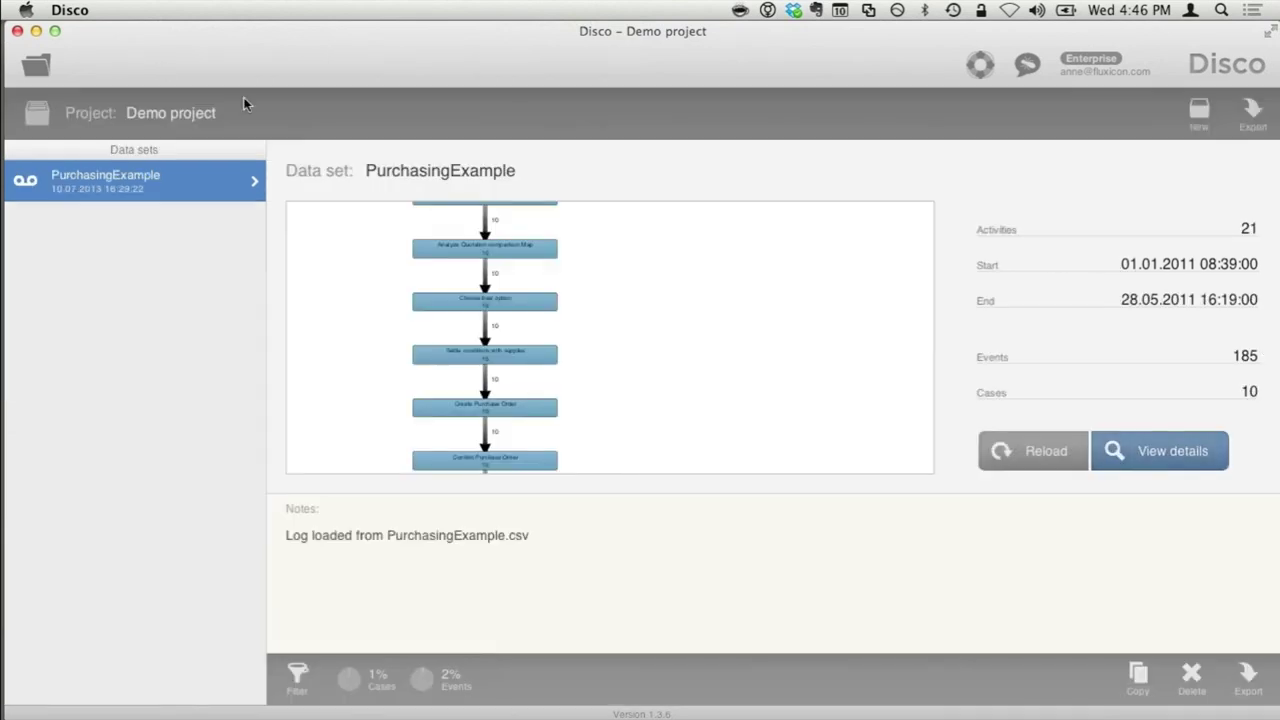
pyautogui.click(1047, 455)
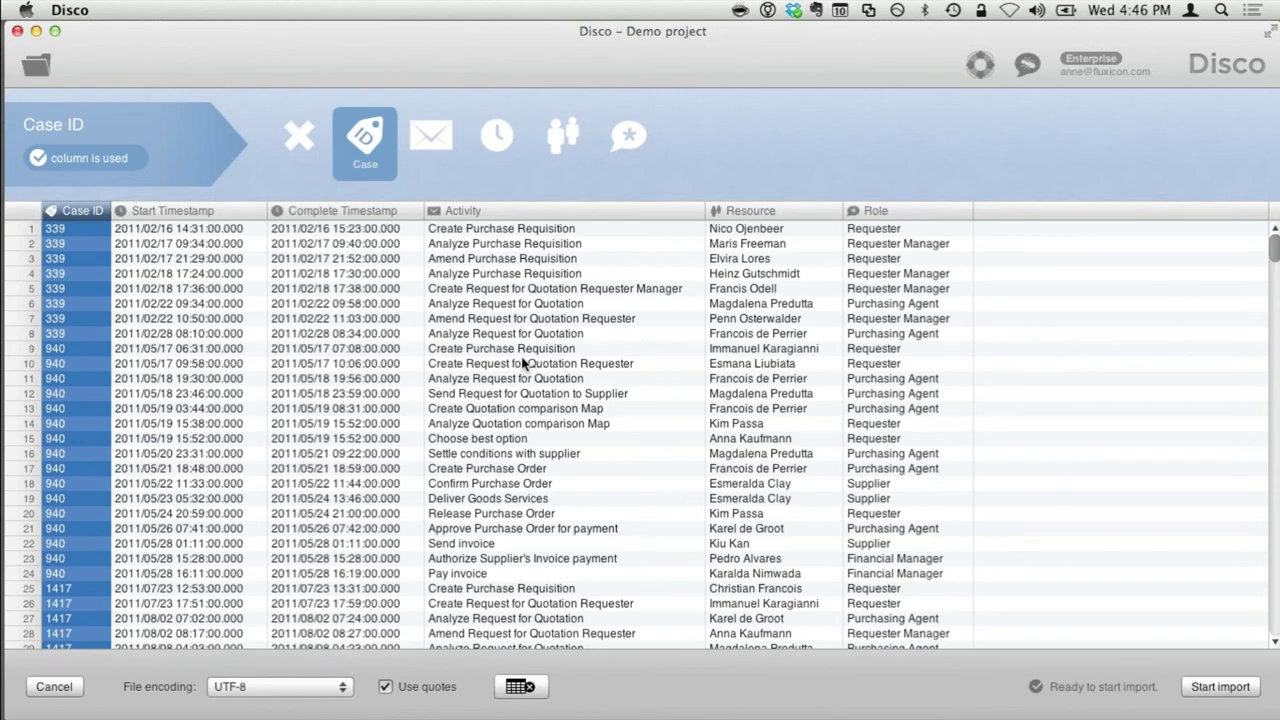
pyautogui.click(535, 284)
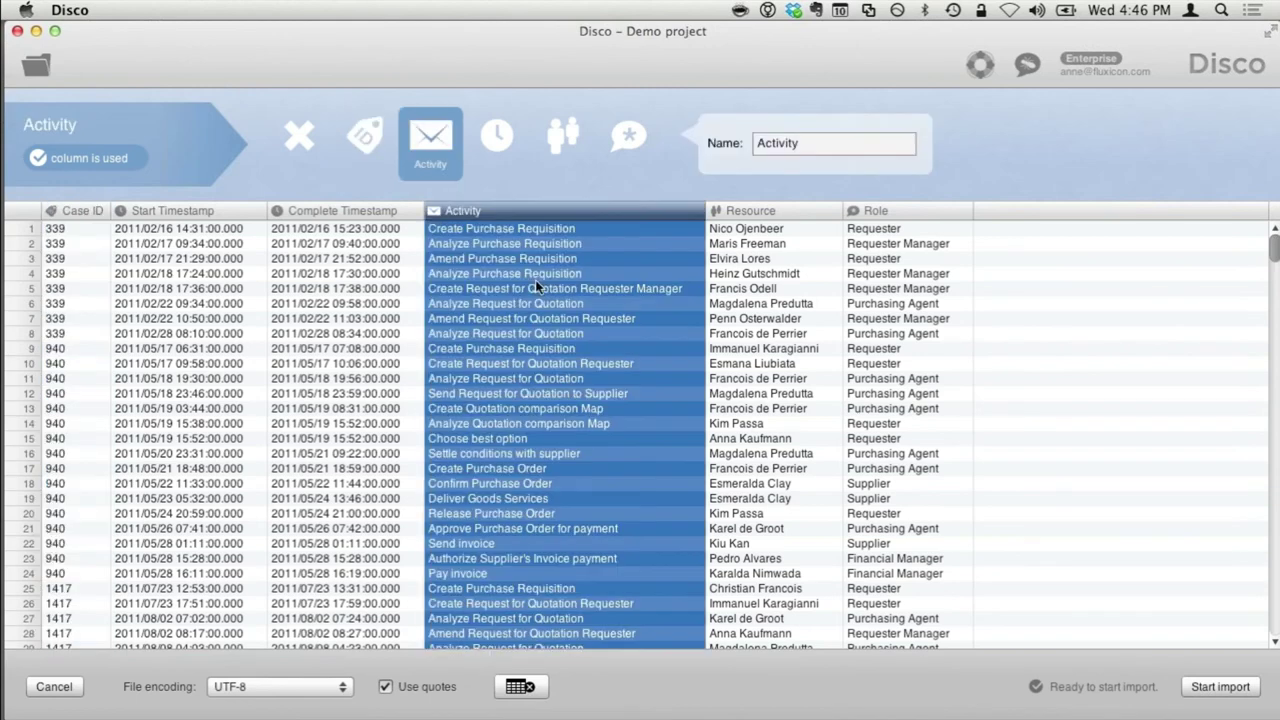
pyautogui.click(627, 133)
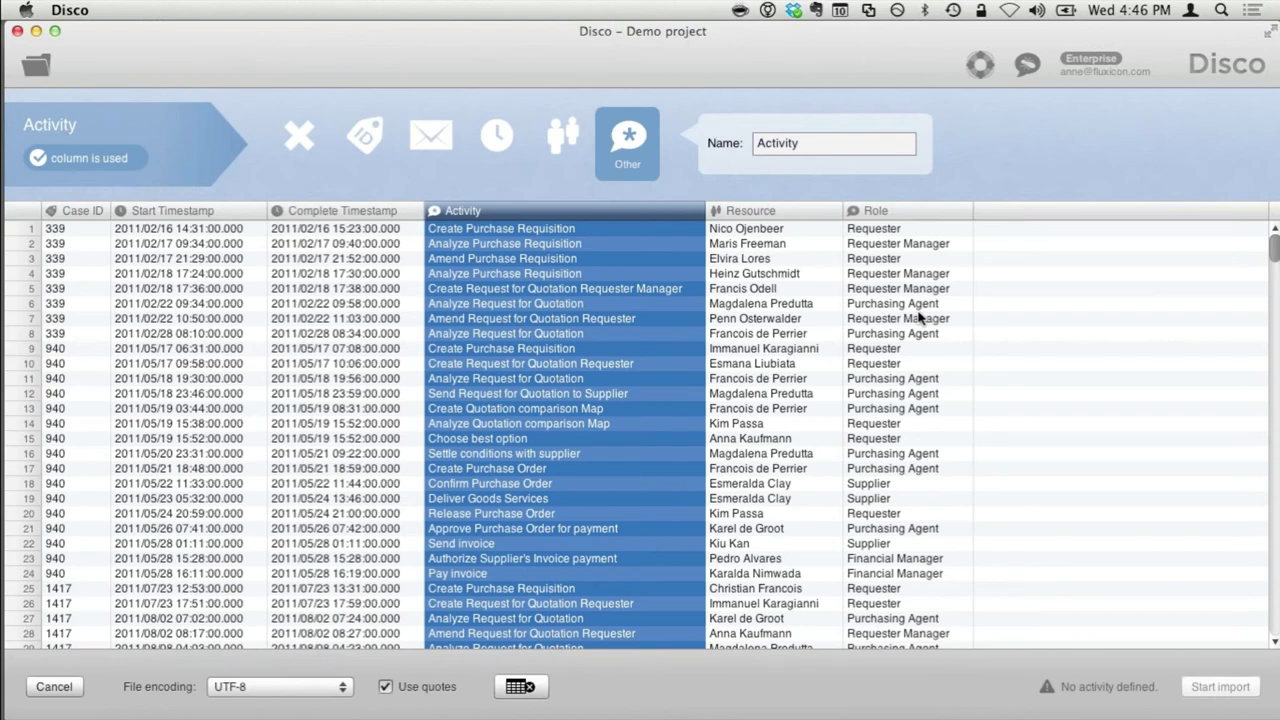
# Step: Configure the Role column as the activity and import the log again
pyautogui.click(919, 317)
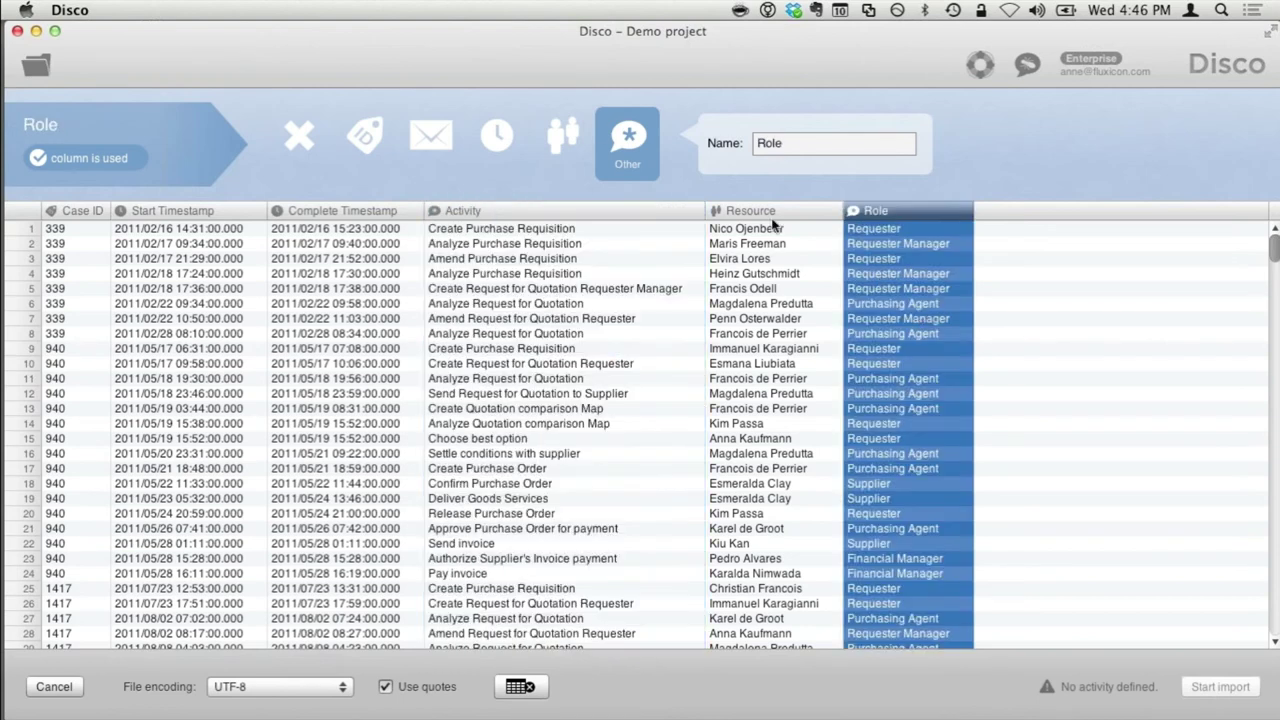
pyautogui.click(430, 136)
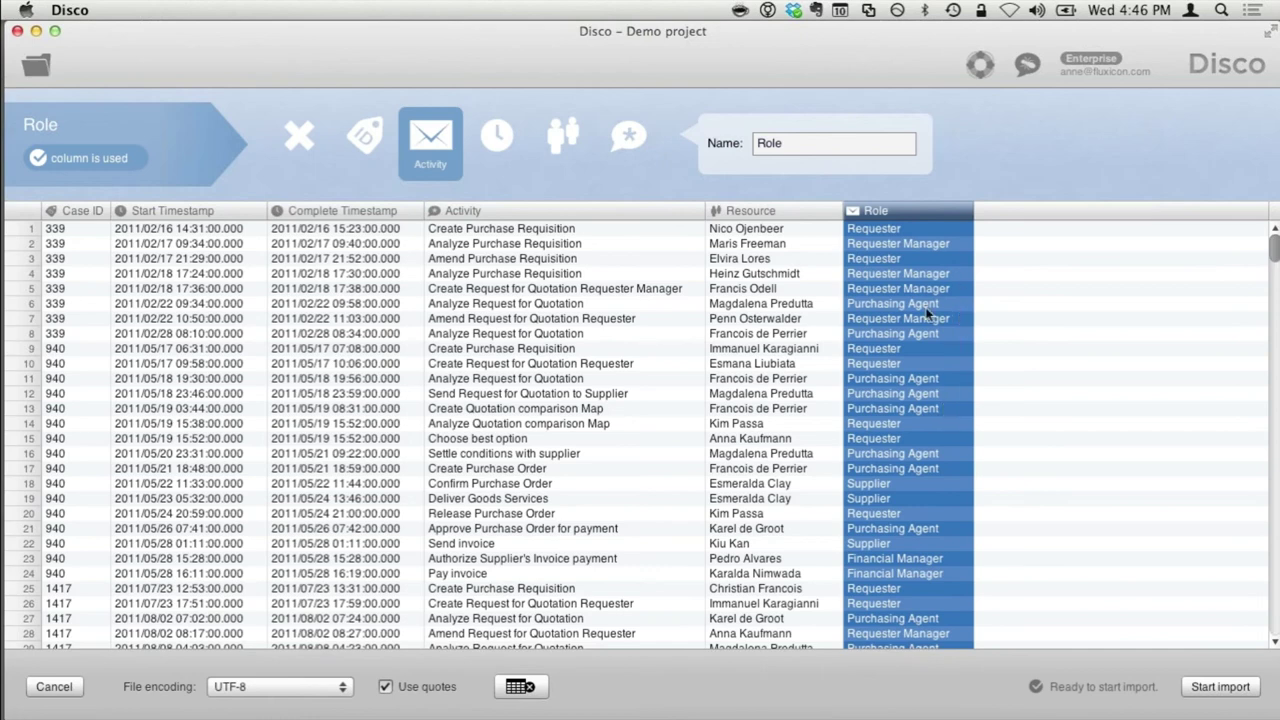
pyautogui.click(1225, 688)
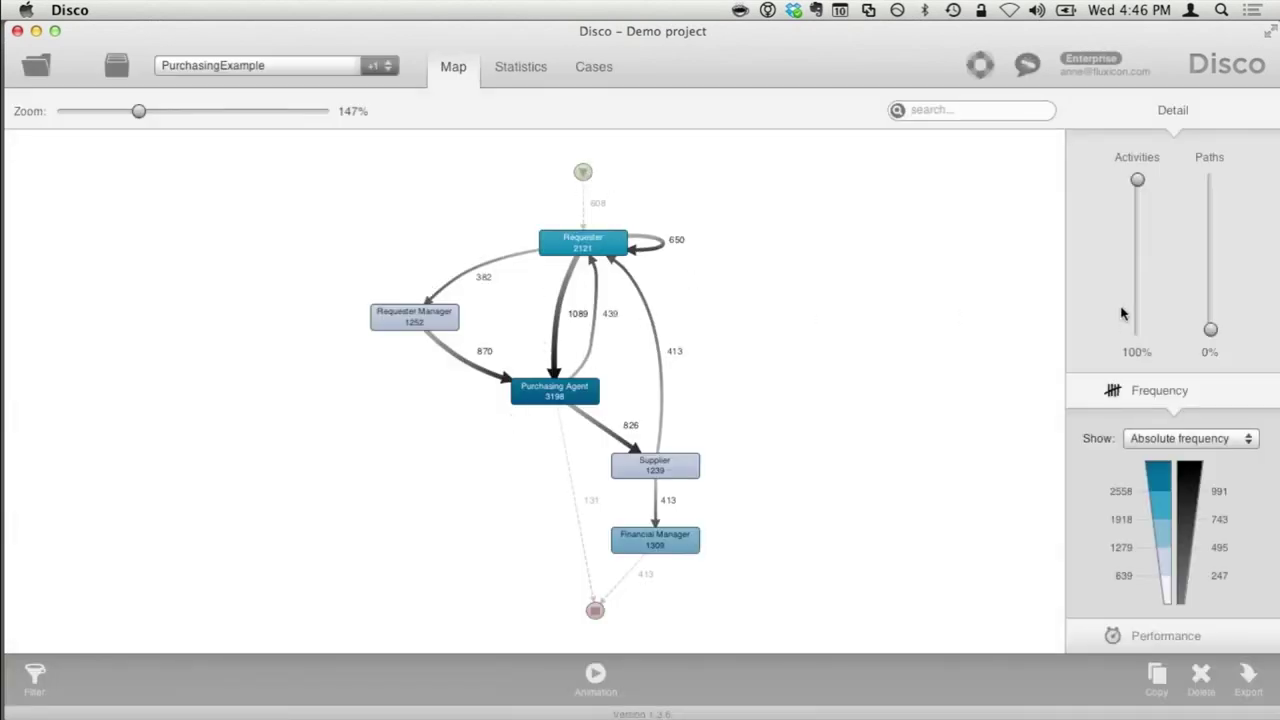
# Step: Raise the role map's Paths detail to 100% and show the Performance view with Total duration
pyautogui.moveTo(1209, 331); pyautogui.dragTo(1207, 185)
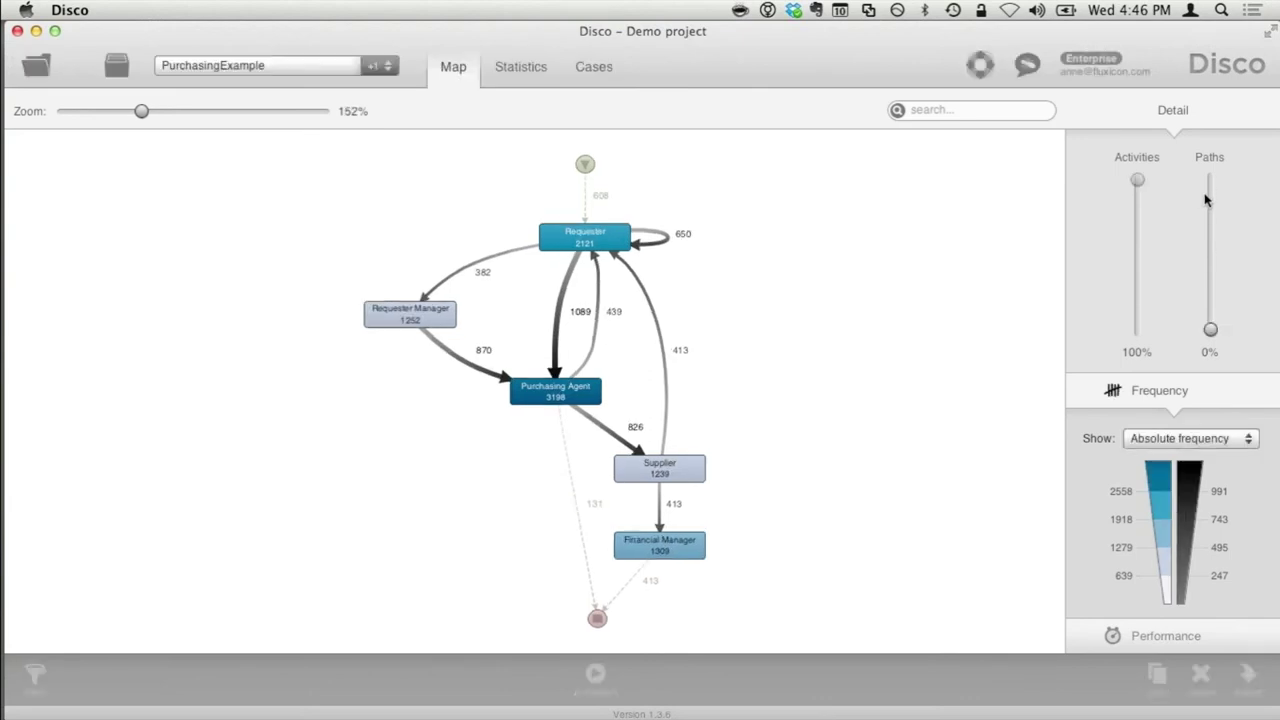
pyautogui.moveTo(1213, 329); pyautogui.dragTo(1208, 180)
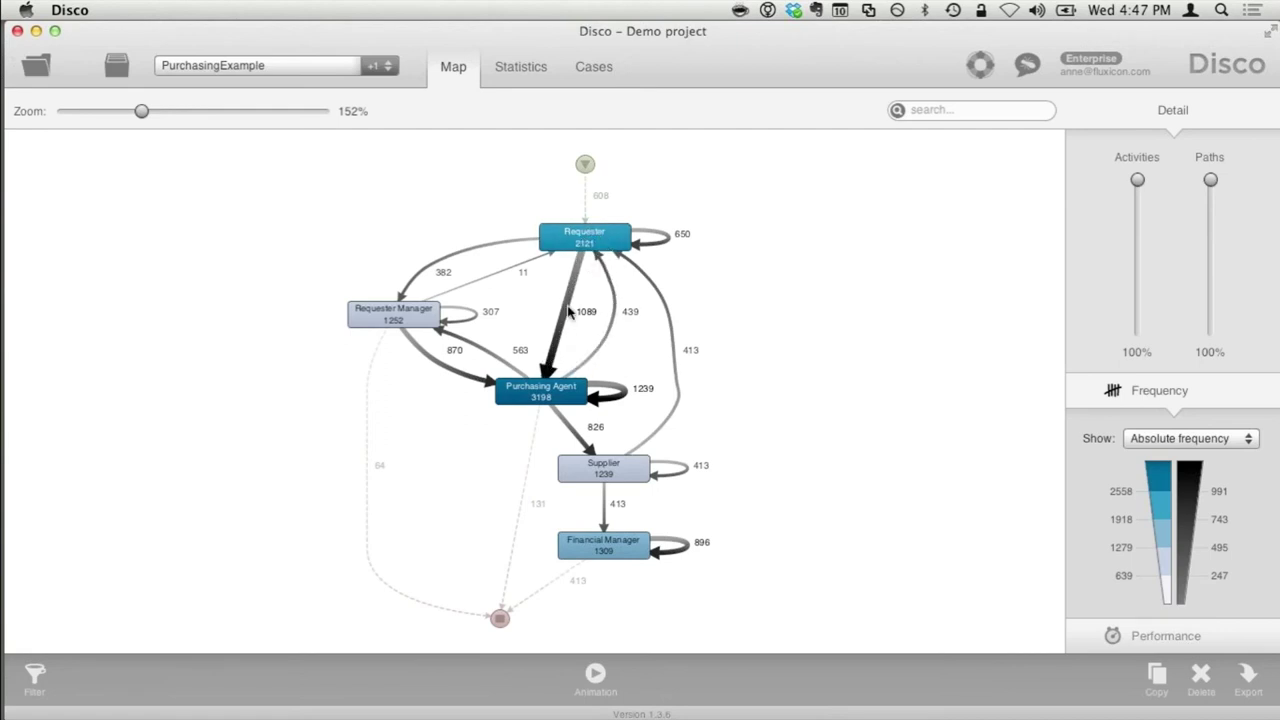
pyautogui.click(1166, 638)
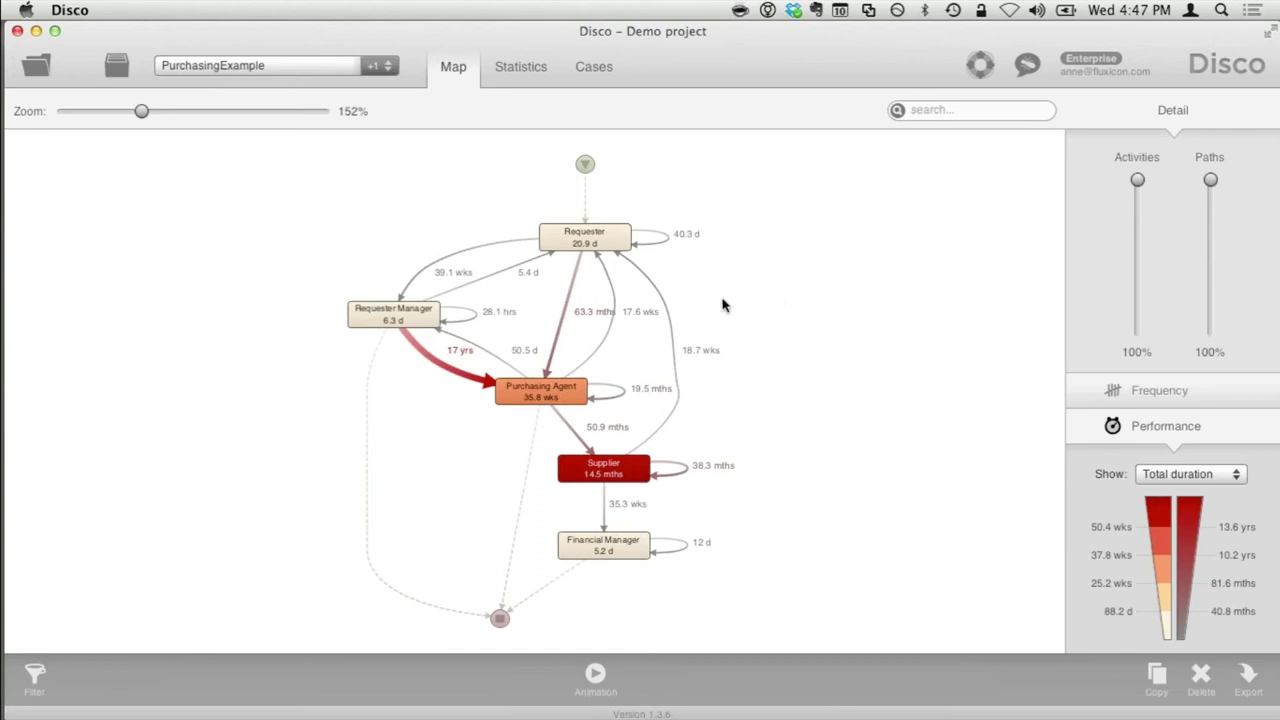
# Step: Minimize Disco, switch to Webinar.key in Keynote, play the slideshow from the Demo slide and advance one slide
pyautogui.click(36, 32)
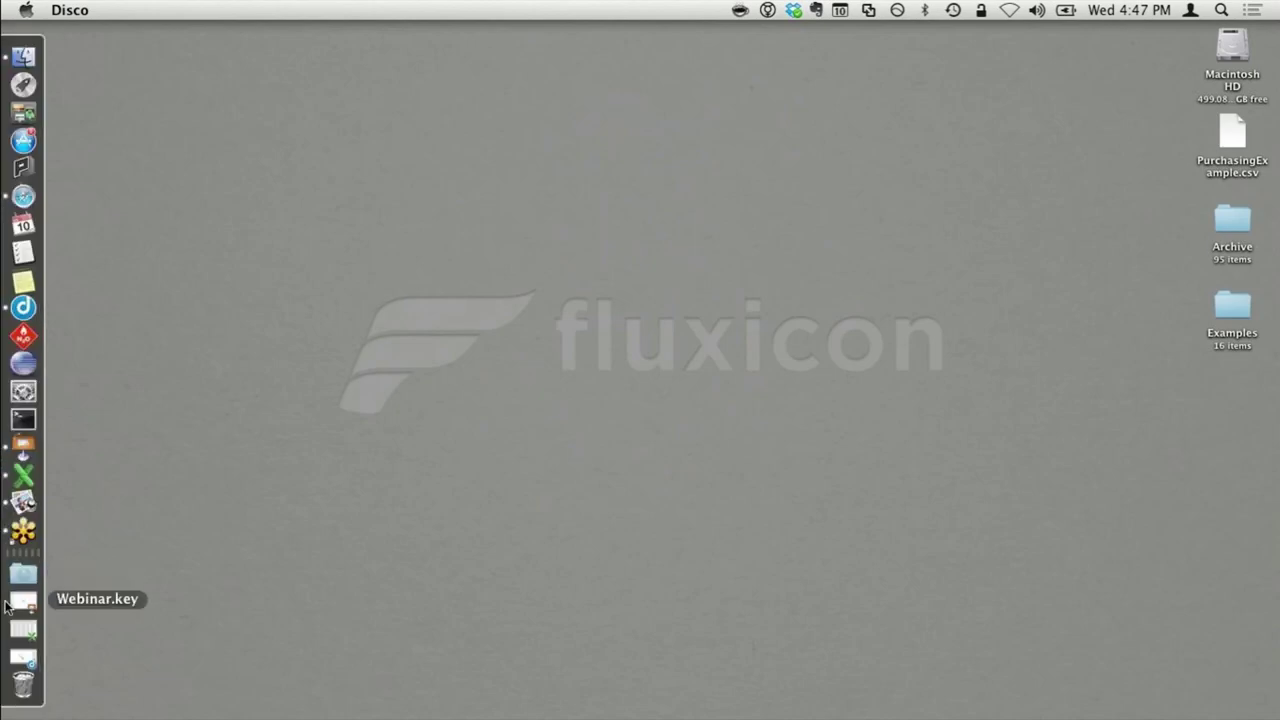
pyautogui.click(14, 605)
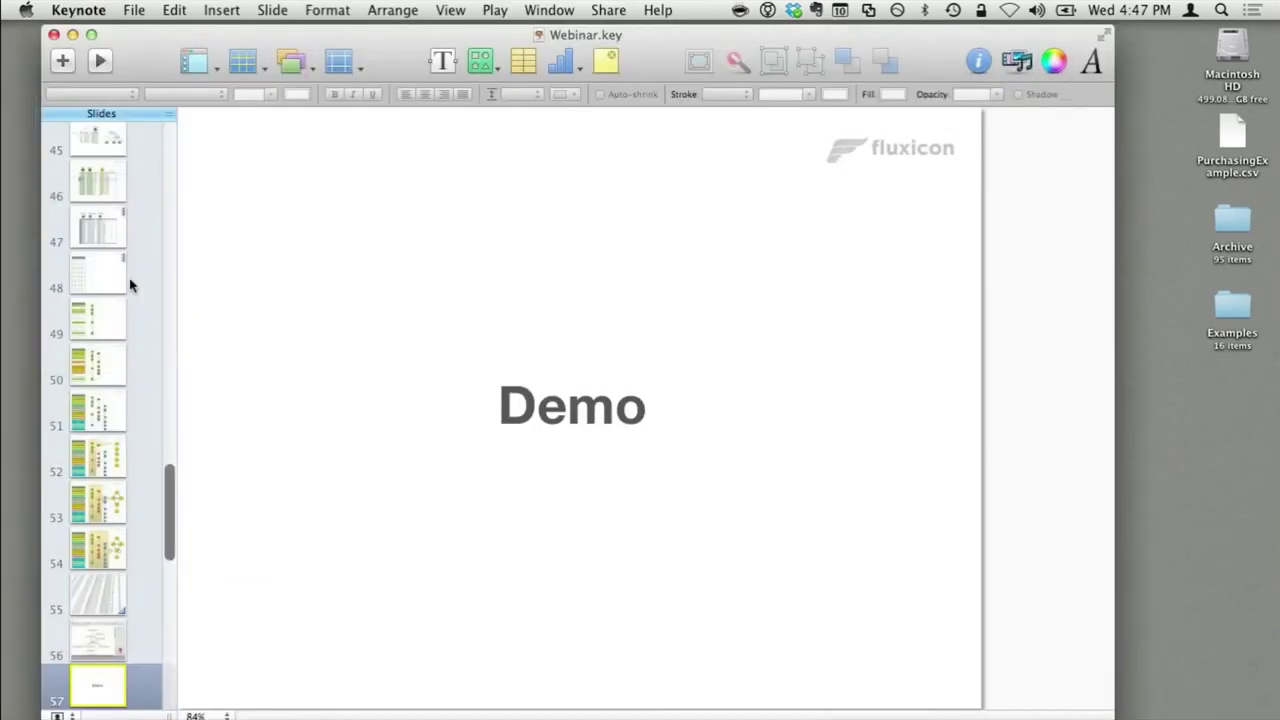
pyautogui.click(101, 62)
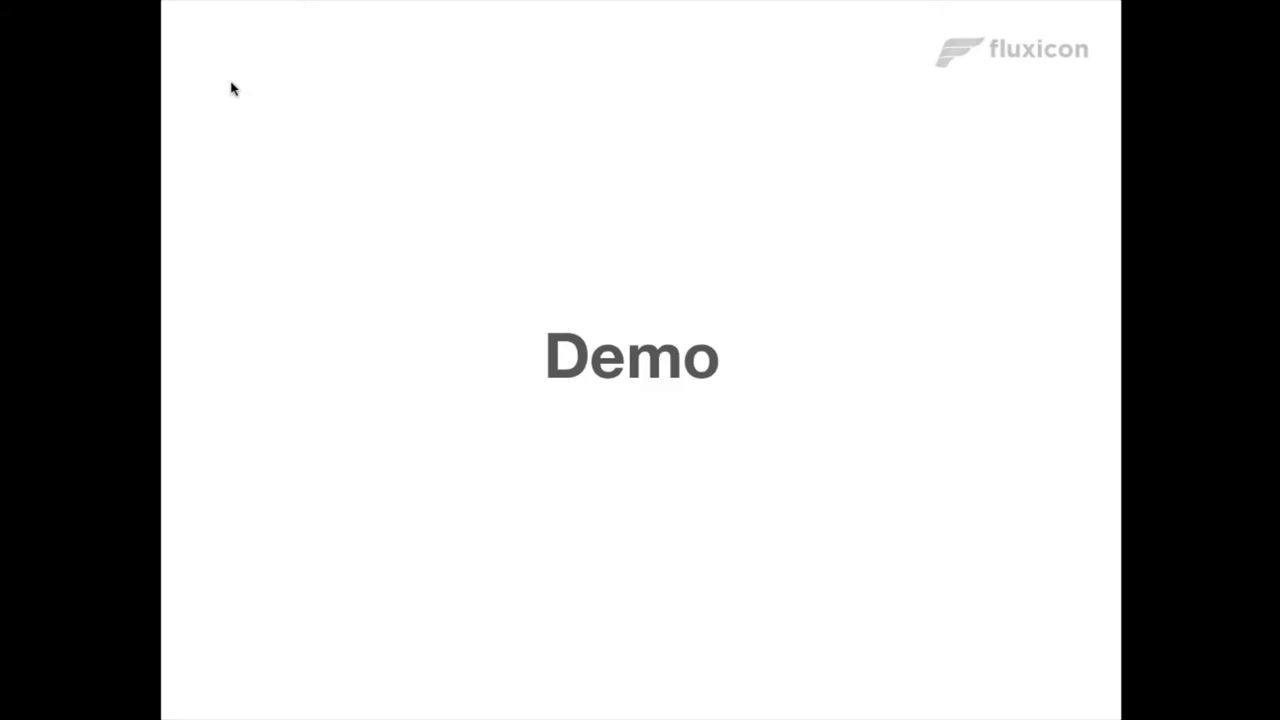
pyautogui.press('Right')
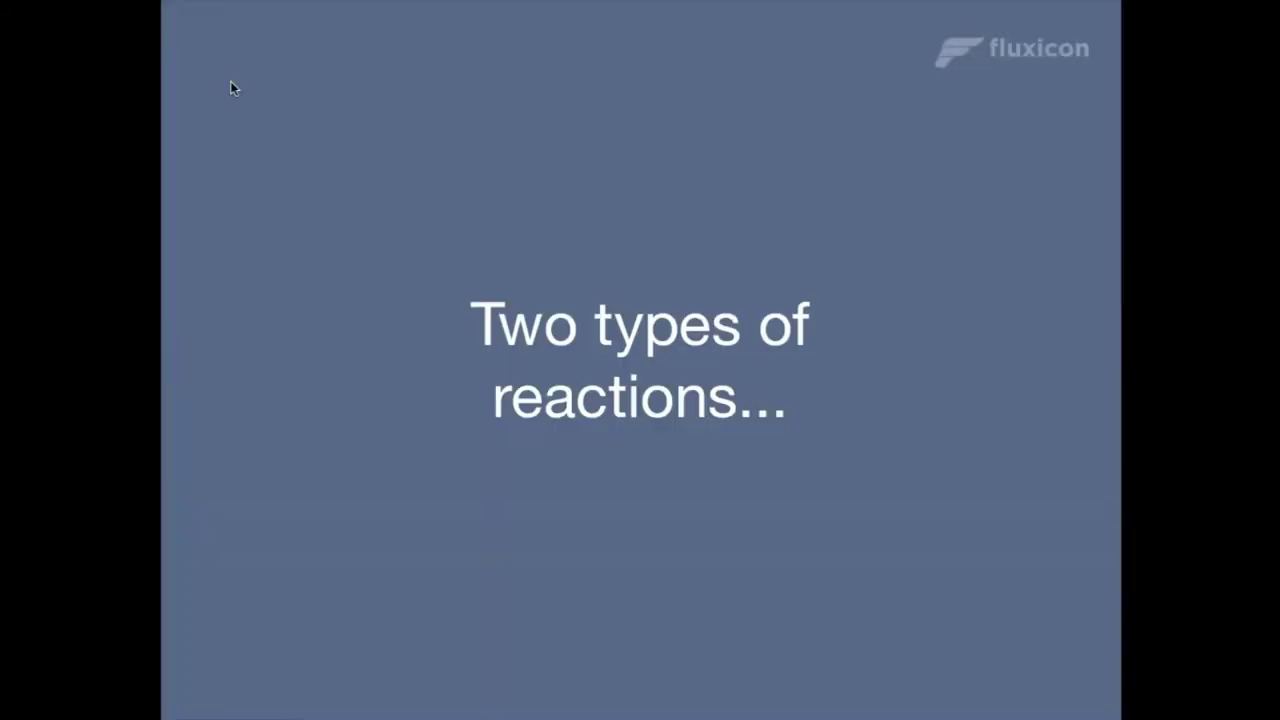